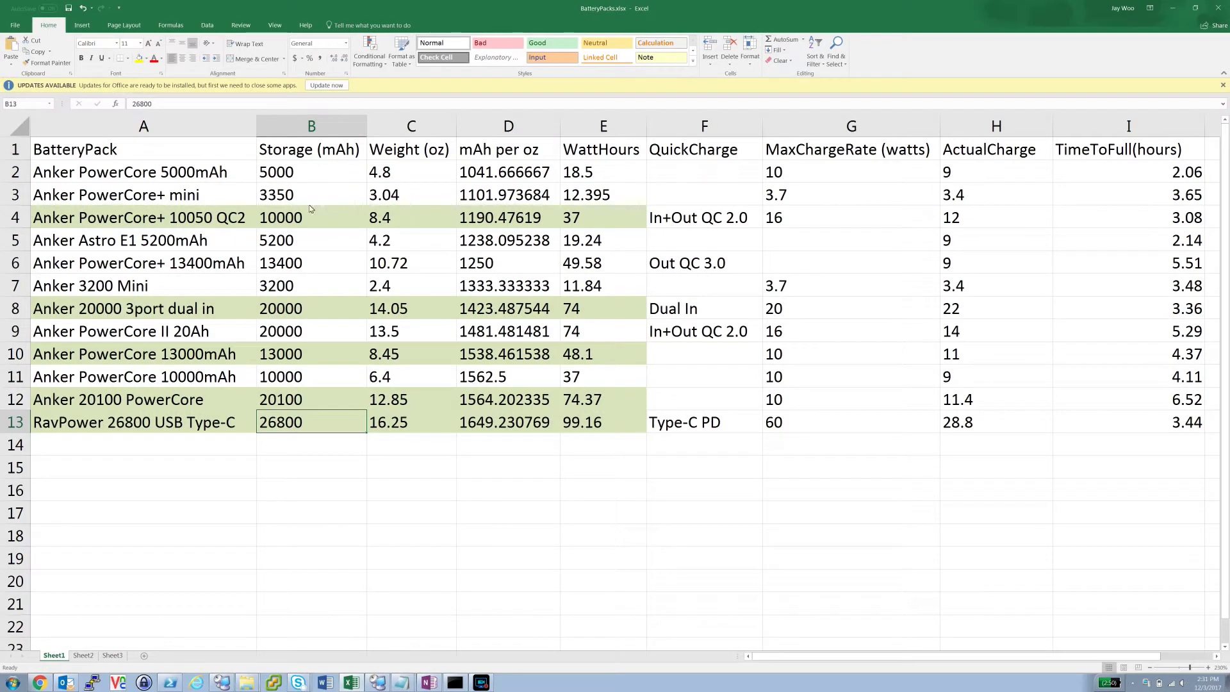
Review the Storage, Weight and mAh per oz columns, including the mAh per oz formula for the Anker PowerCore 5000mAh
click(226, 224)
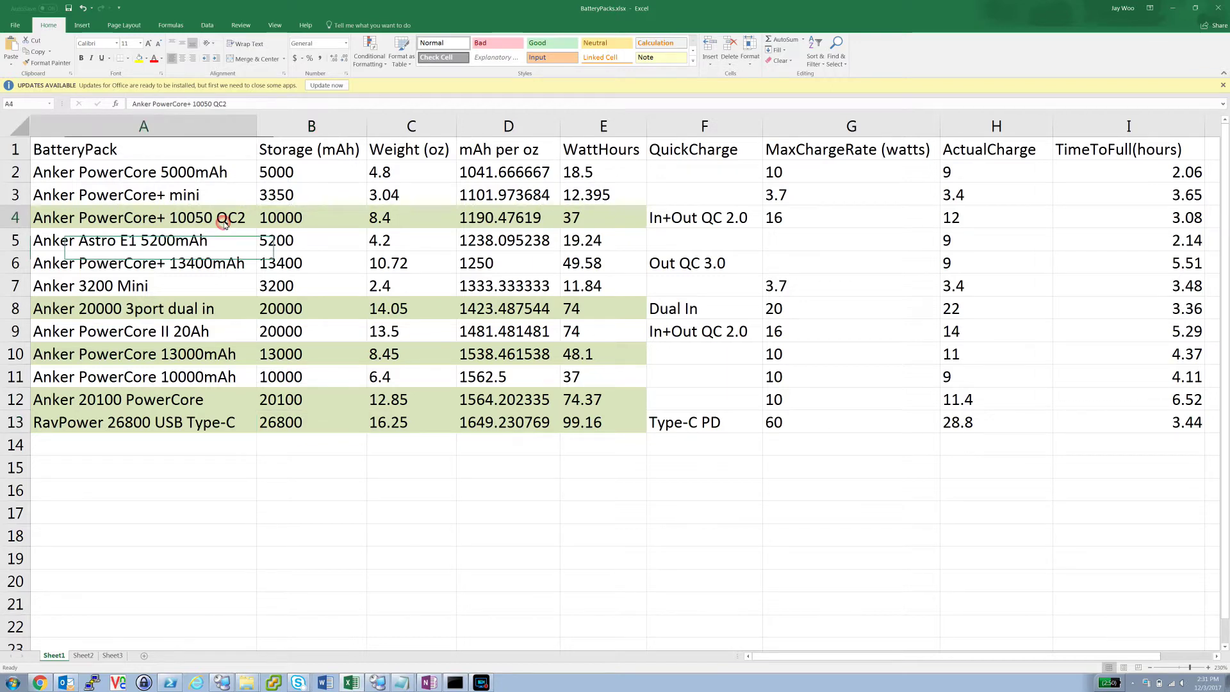
click(315, 156)
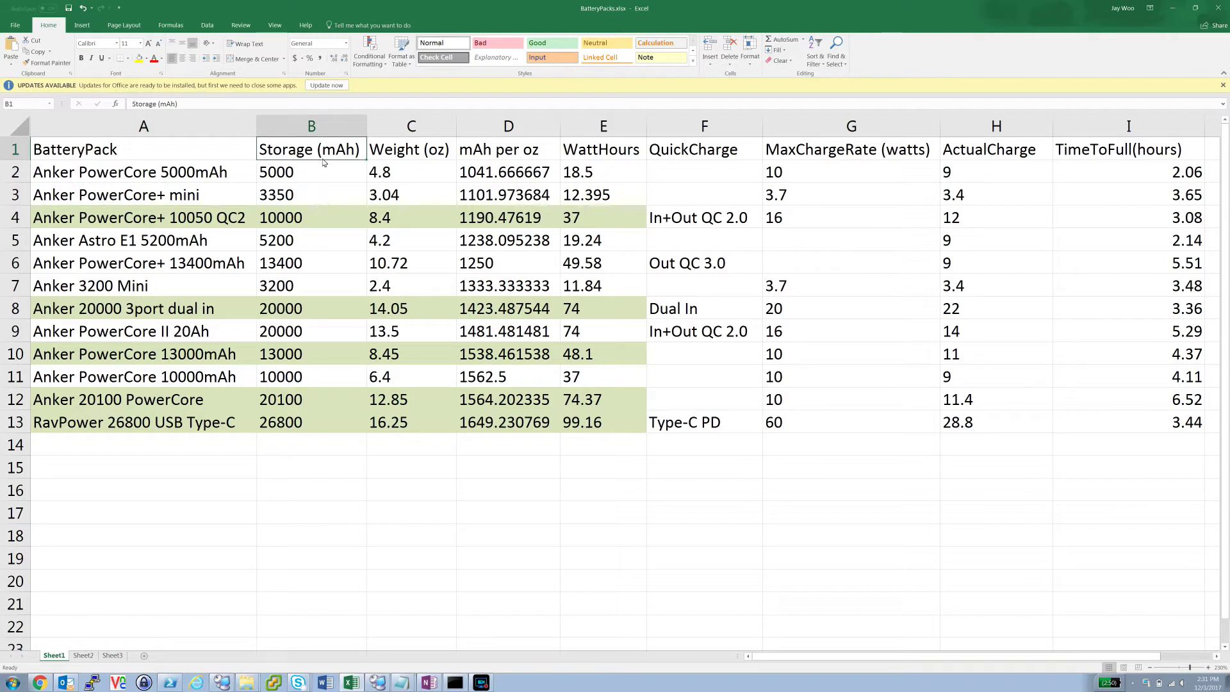
click(394, 160)
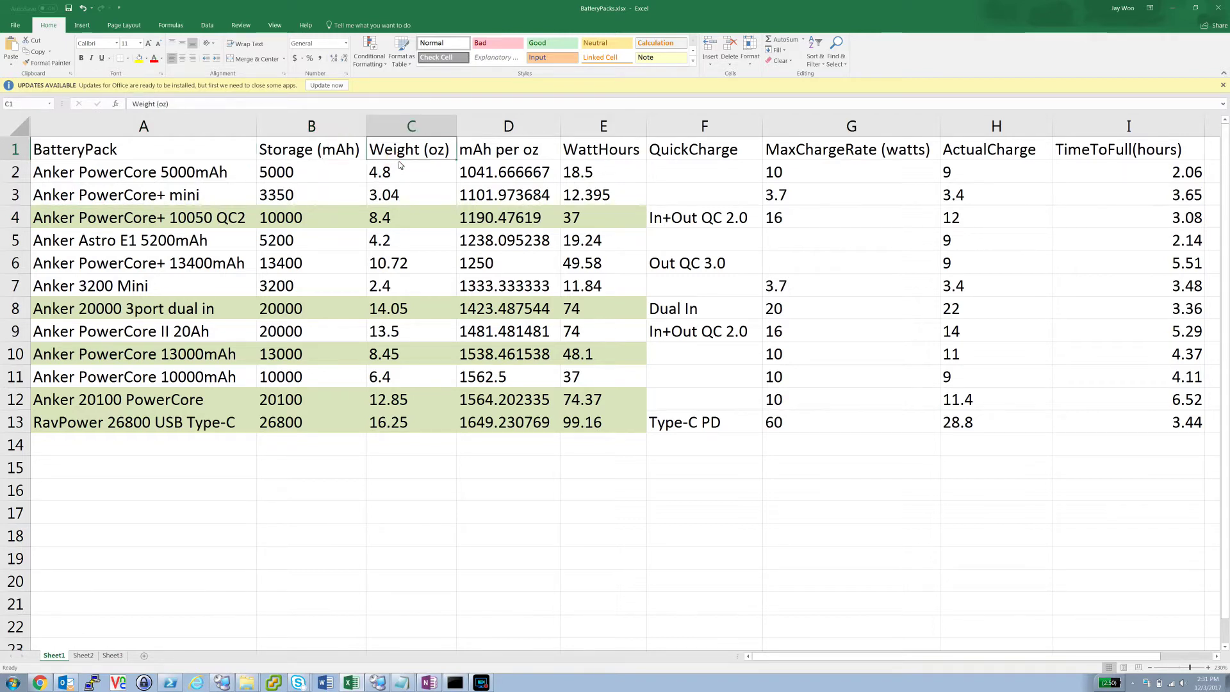
click(494, 151)
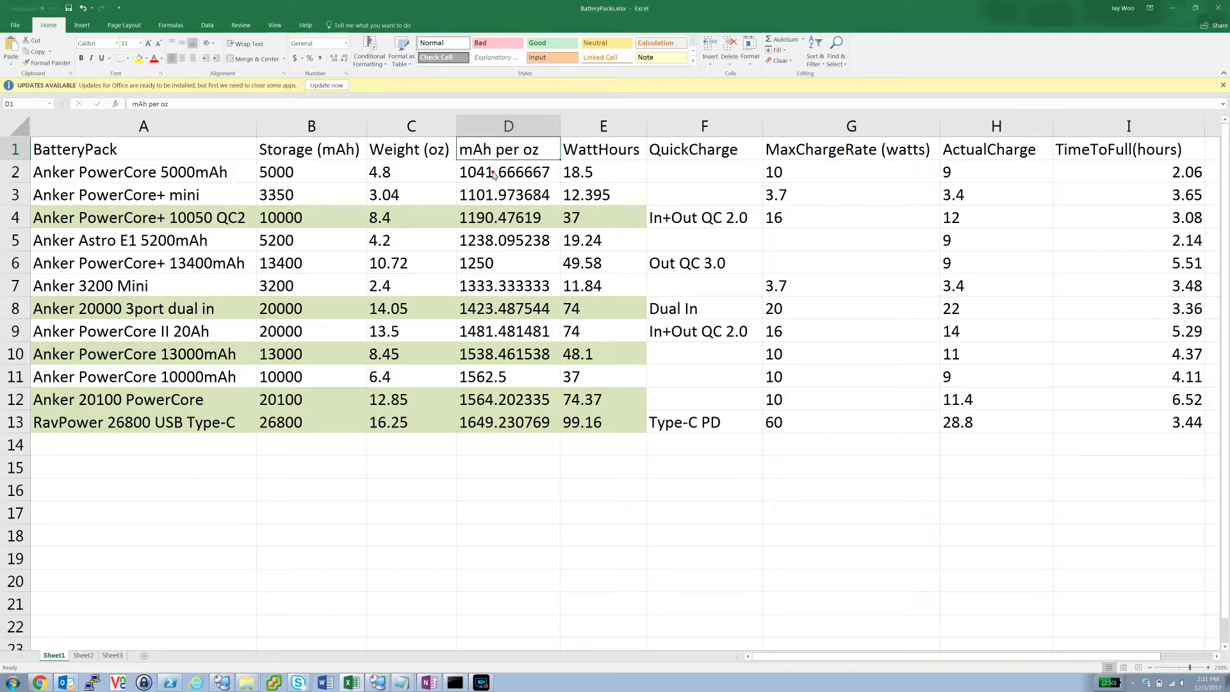
click(495, 173)
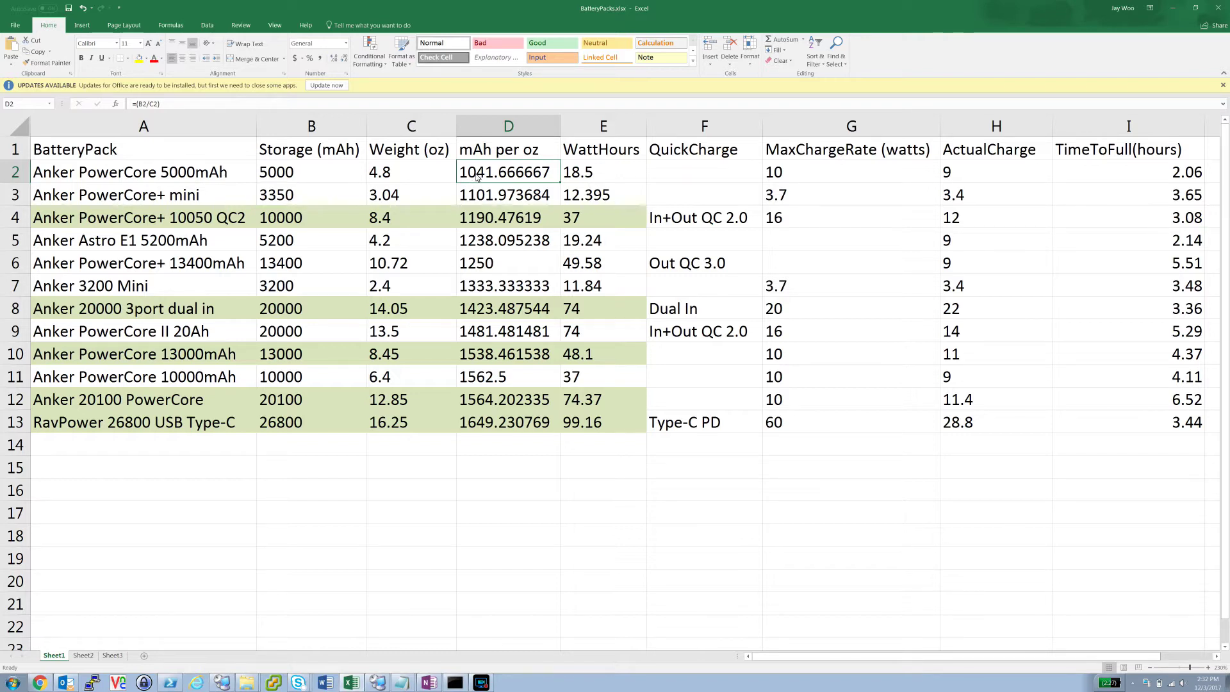
click(479, 401)
click(500, 357)
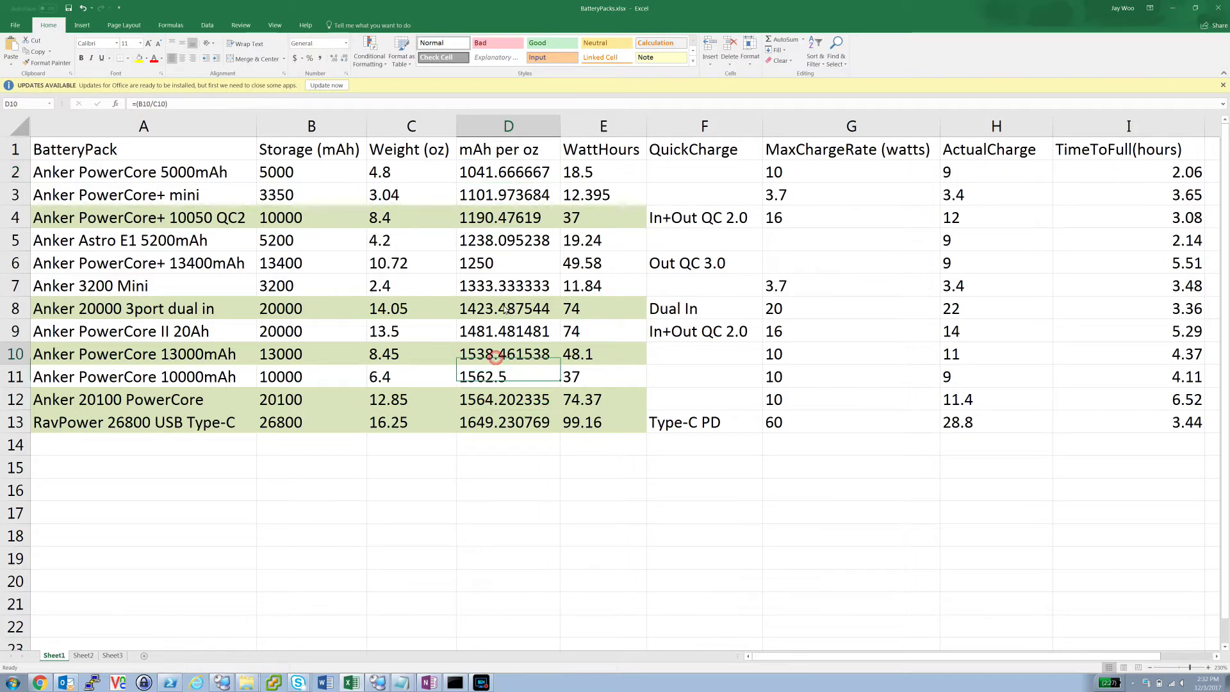
Examine how WattHours follows from storage for the Anker PowerCore 5000mAh, and check the RavPower 26800 USB Type-C's WattHours
click(301, 174)
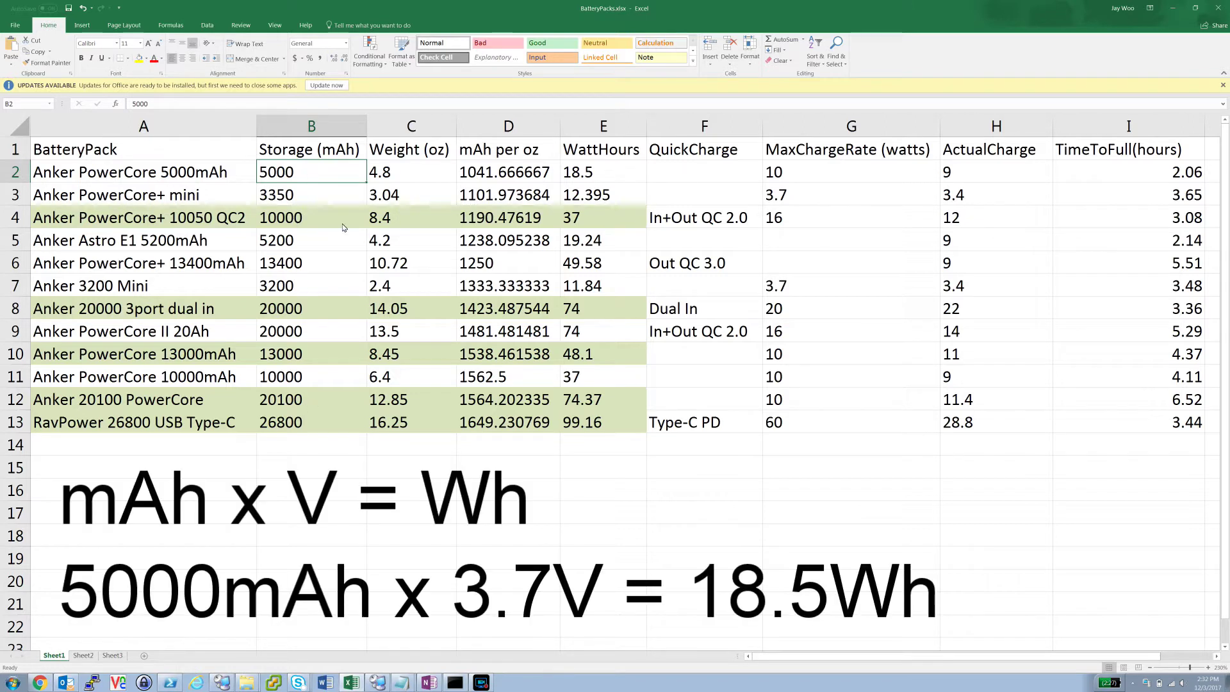
click(596, 174)
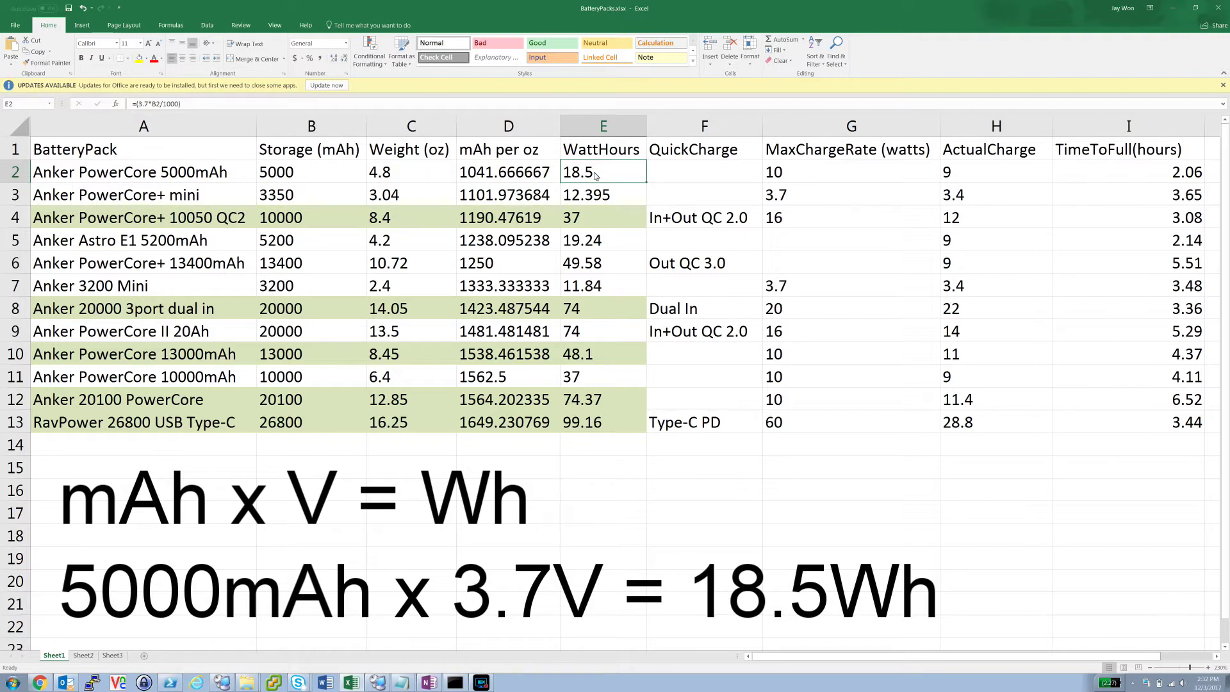
click(584, 425)
click(180, 421)
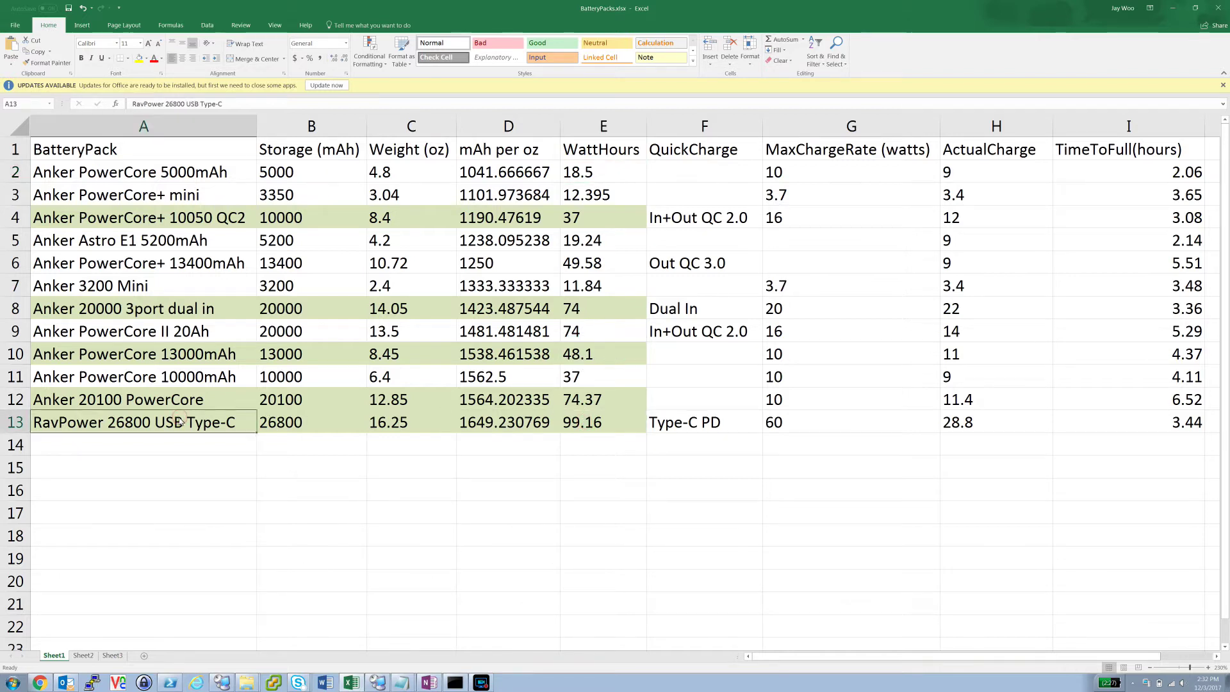
click(601, 429)
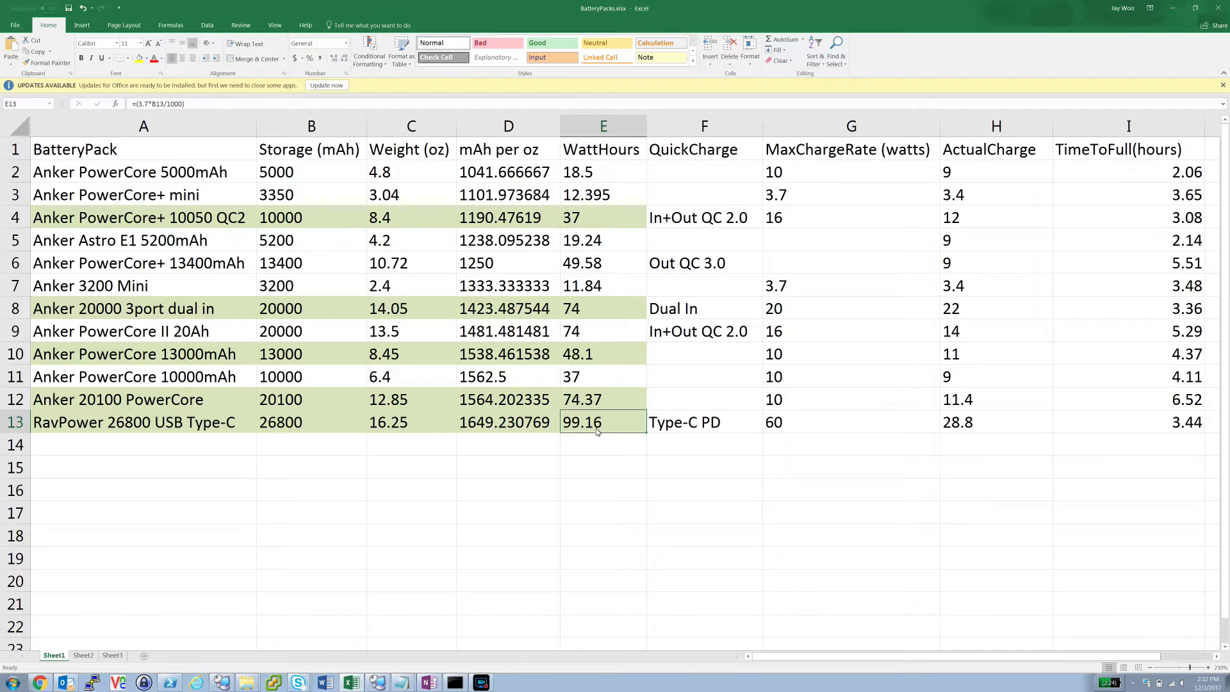
click(203, 431)
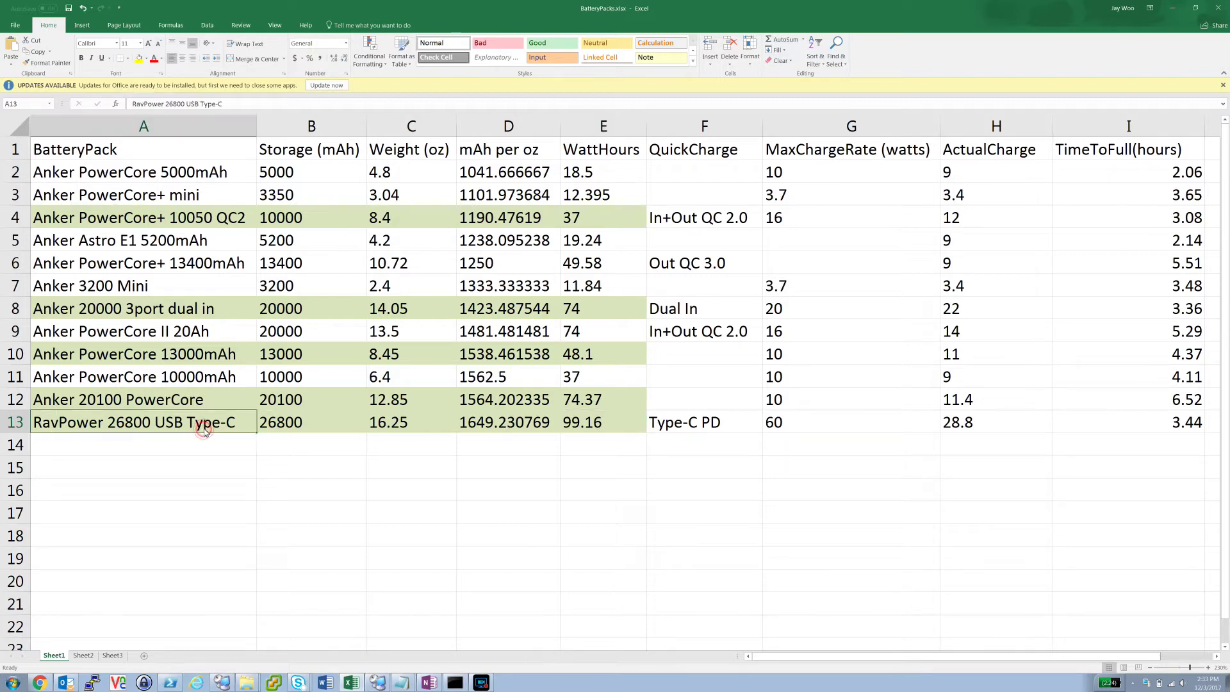
click(584, 428)
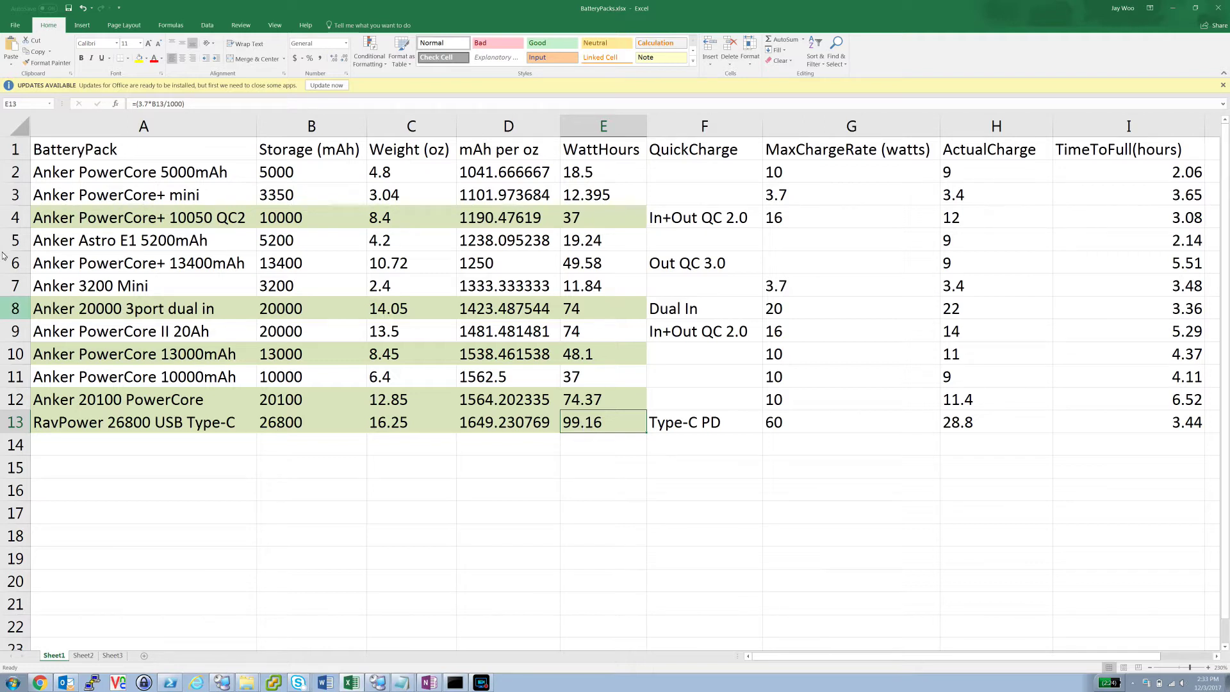
click(131, 427)
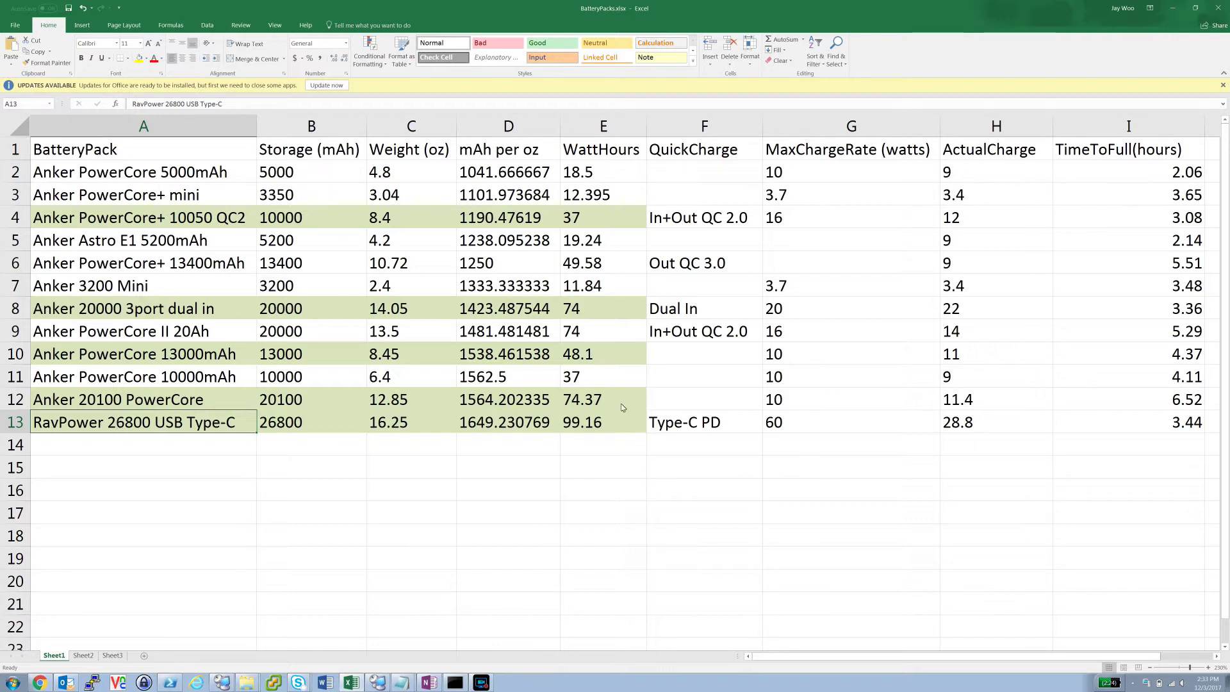
click(606, 423)
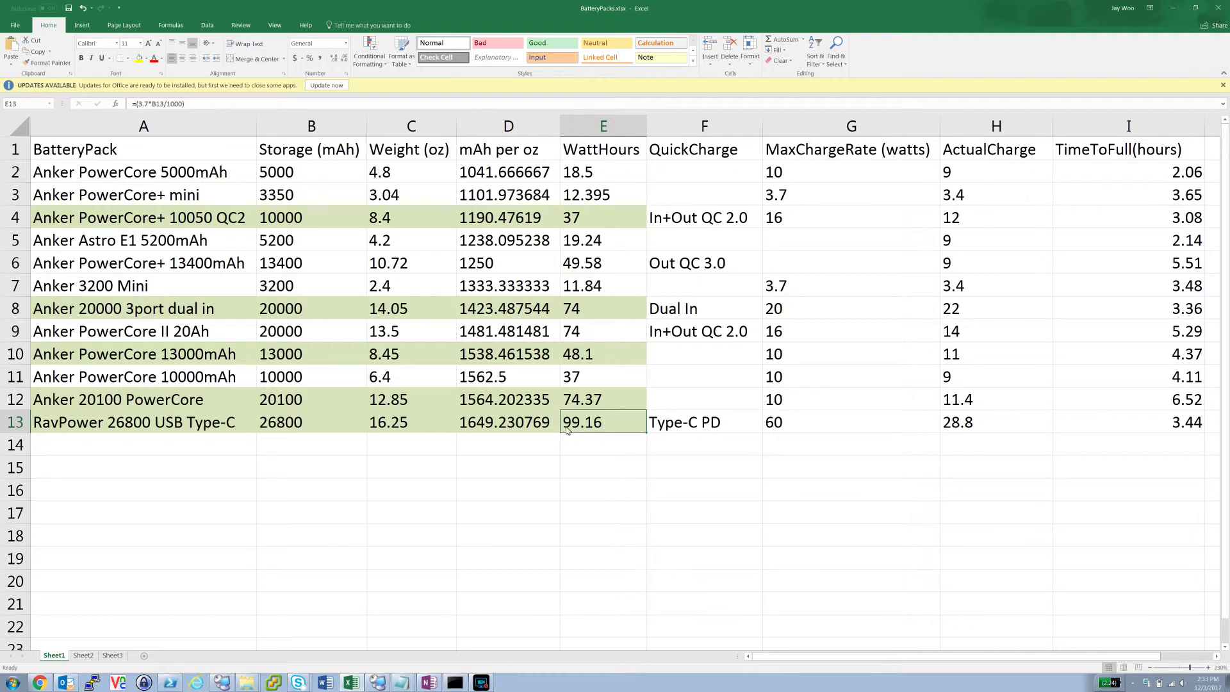
click(136, 421)
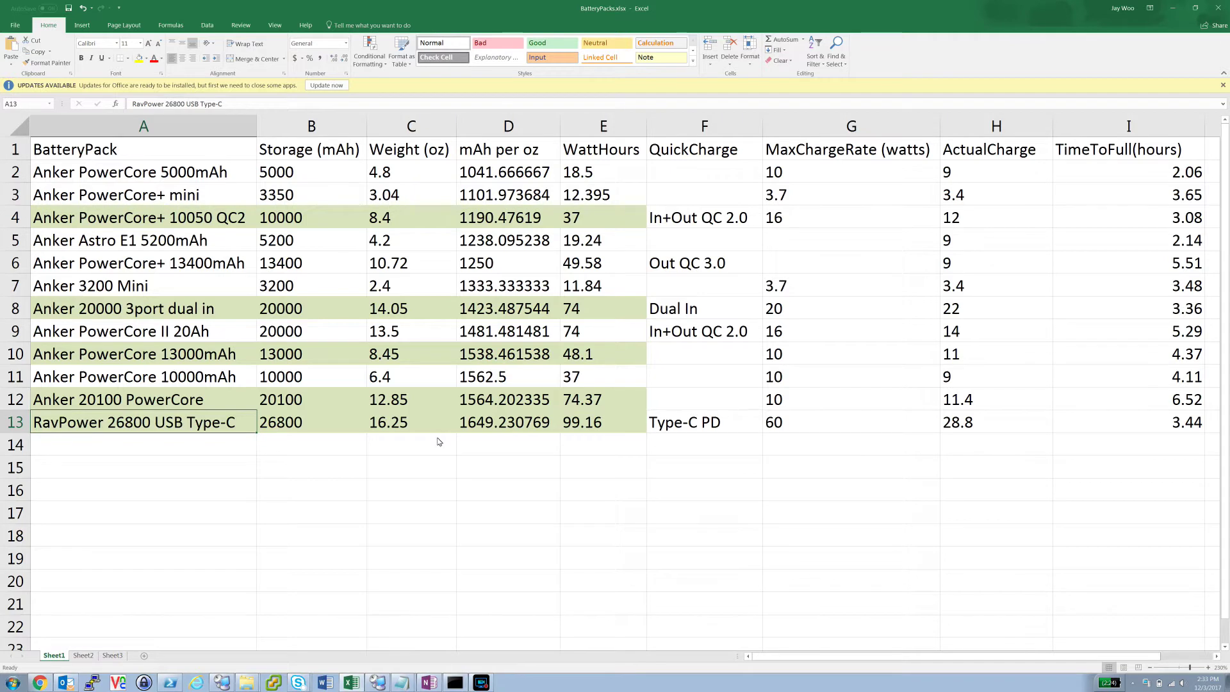
click(605, 170)
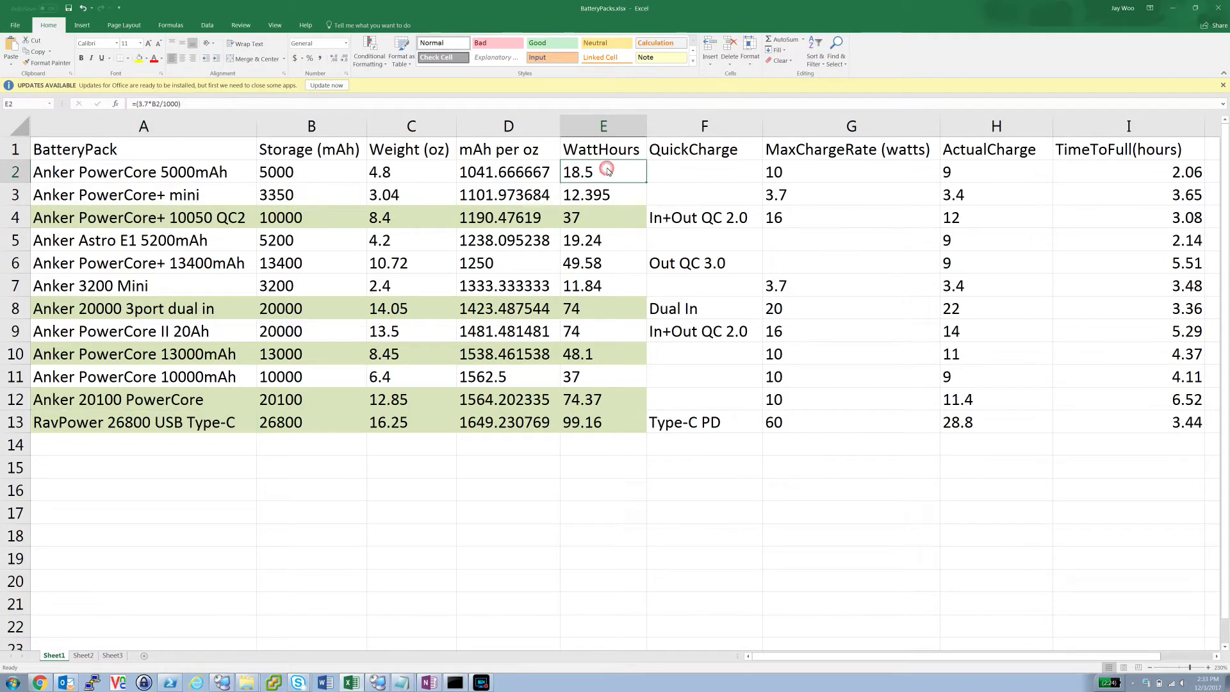
Compare the storage and mAh per oz of the Anker PowerCore+ mini with those of the Anker 3200 Mini
click(704, 242)
click(703, 262)
click(501, 198)
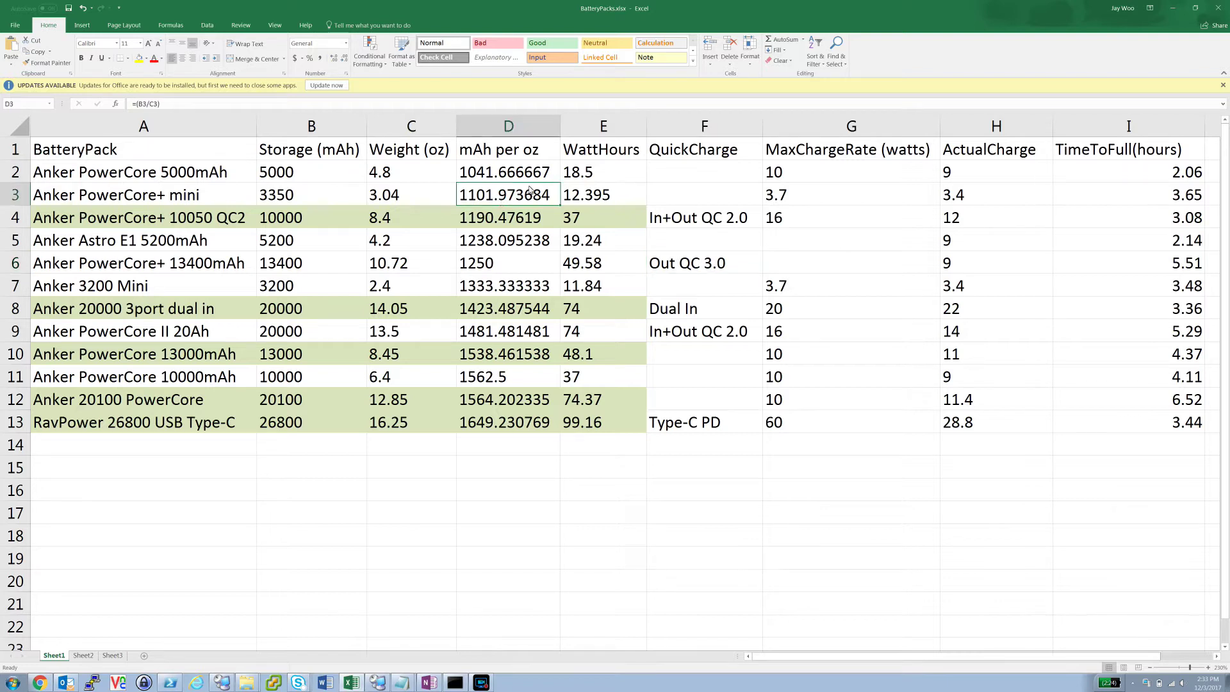
click(292, 200)
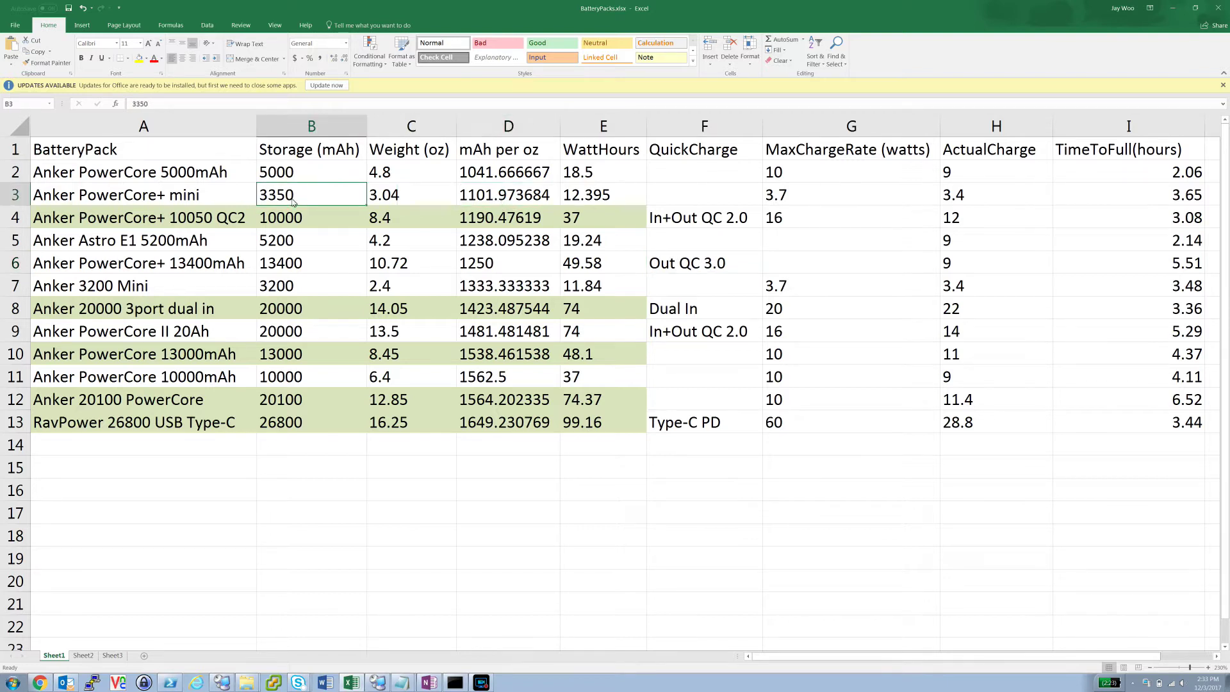
click(285, 284)
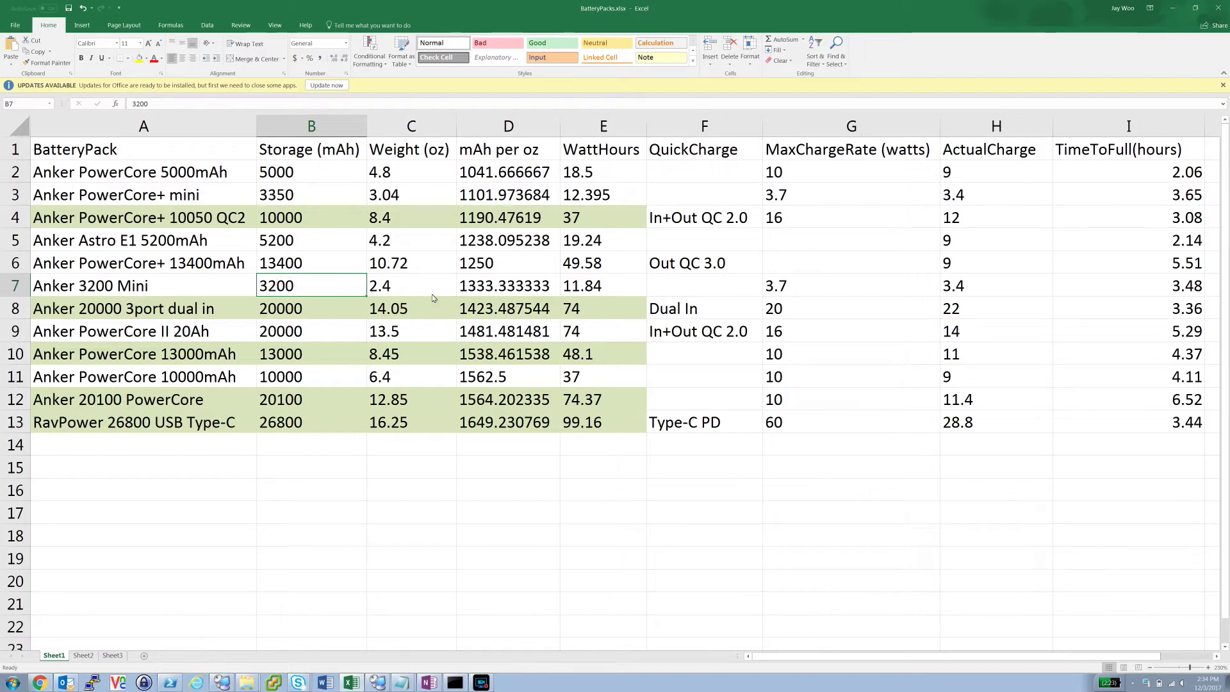
click(477, 288)
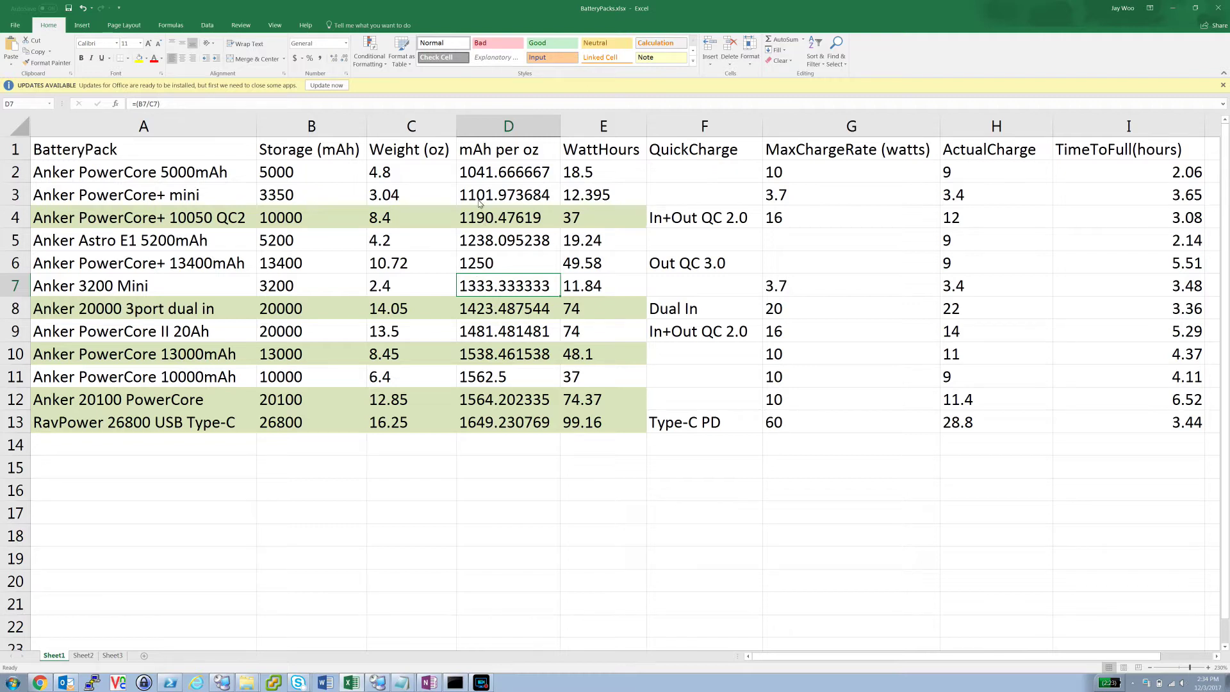
click(177, 197)
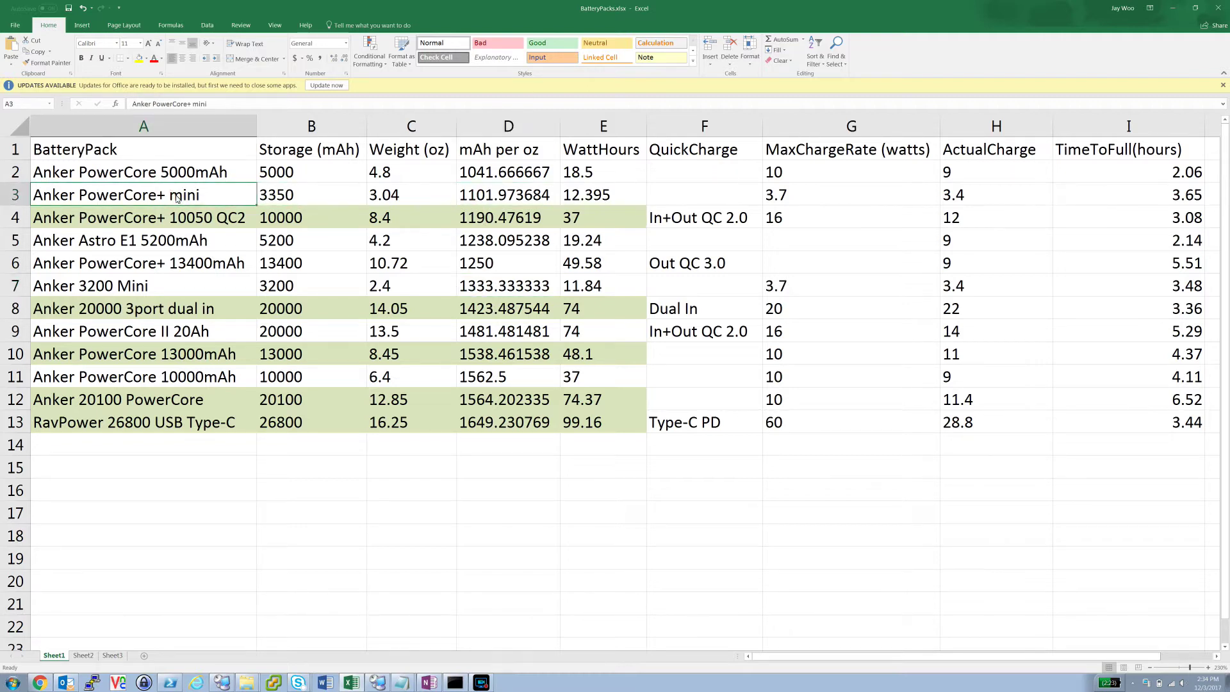
click(307, 198)
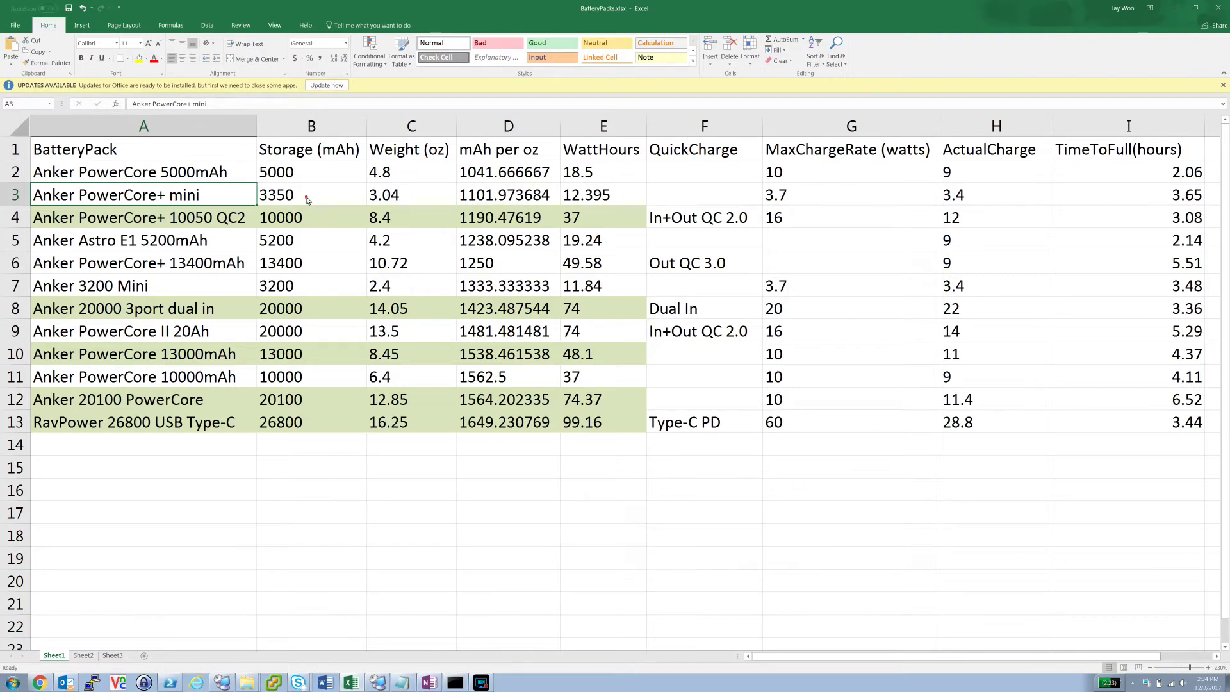
click(503, 196)
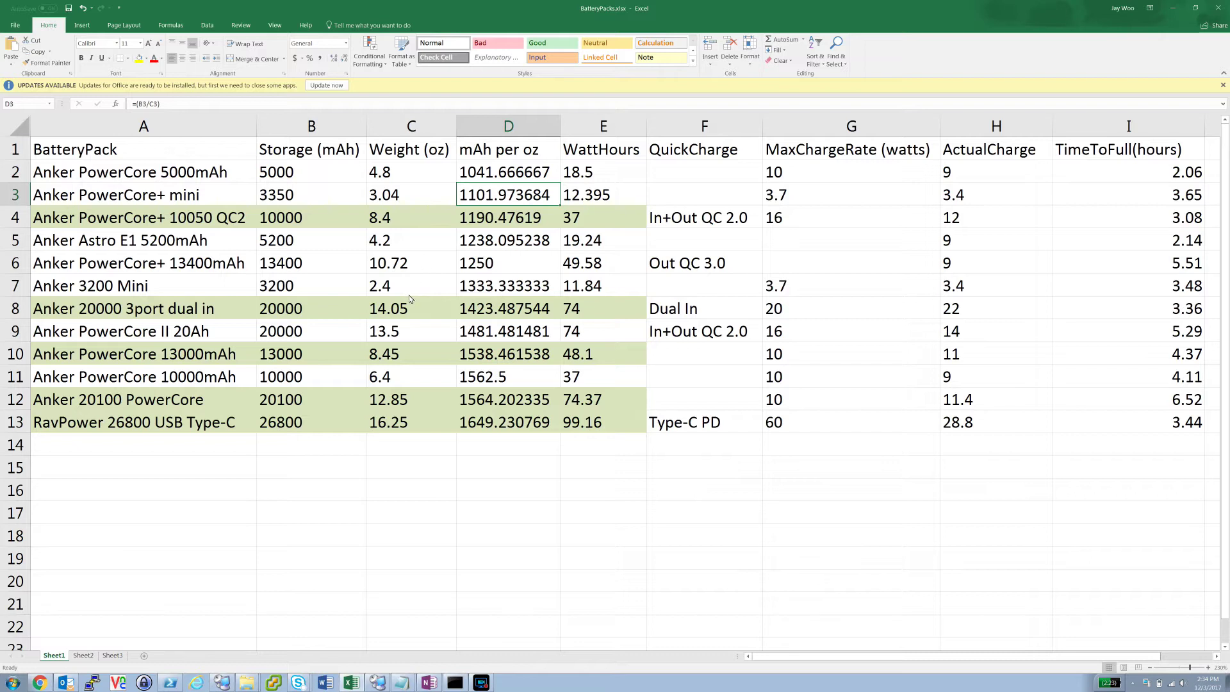
Compare the Anker PowerCore+ 13400mAh with the PowerCore 13000mAh on storage and mAh per oz, and check the 13400mAh pack's QuickCharge and MaxChargeRate entries
click(190, 268)
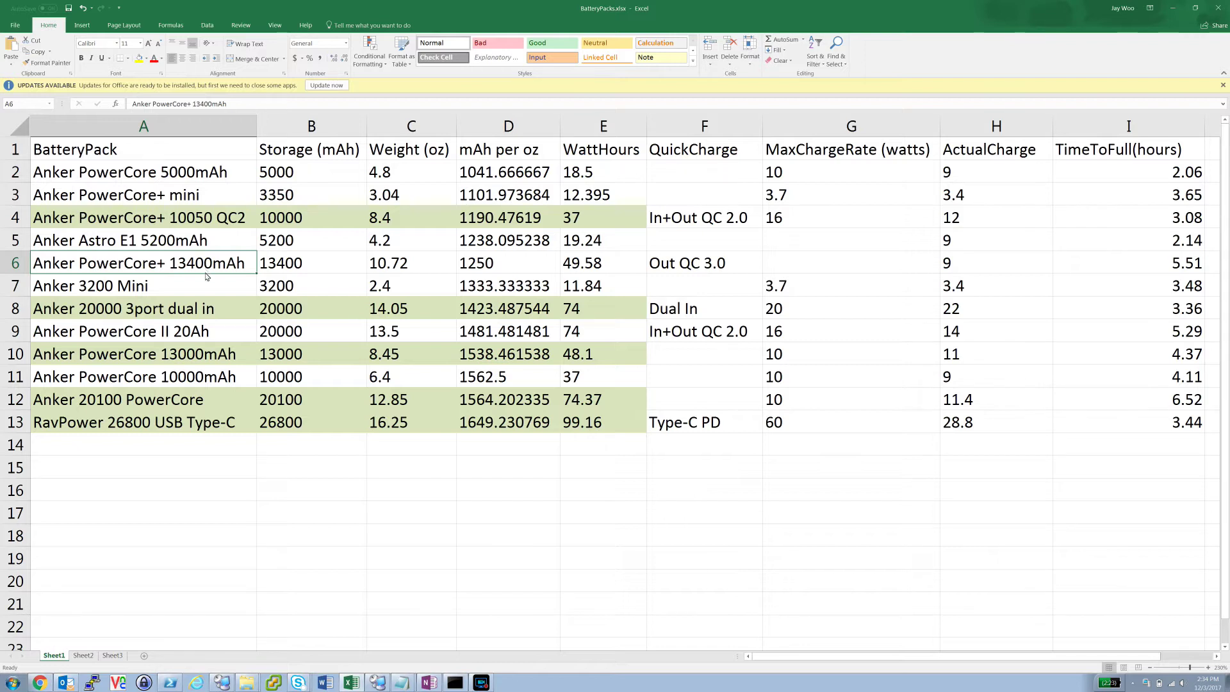
click(195, 356)
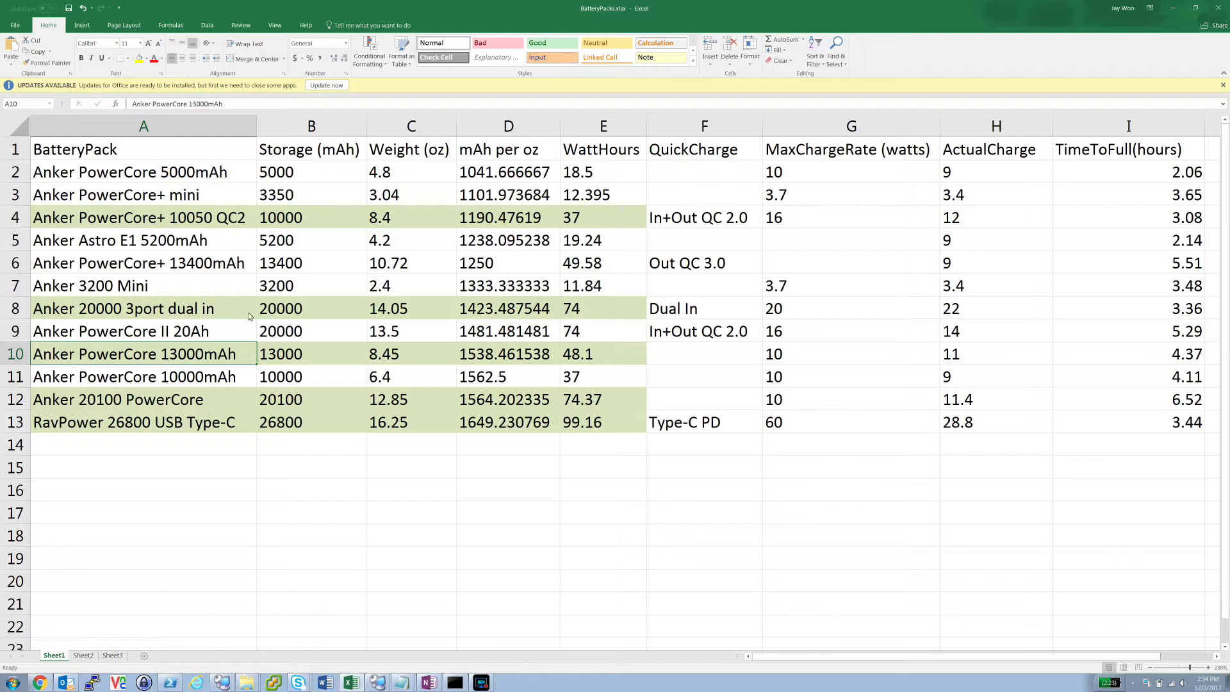
click(299, 362)
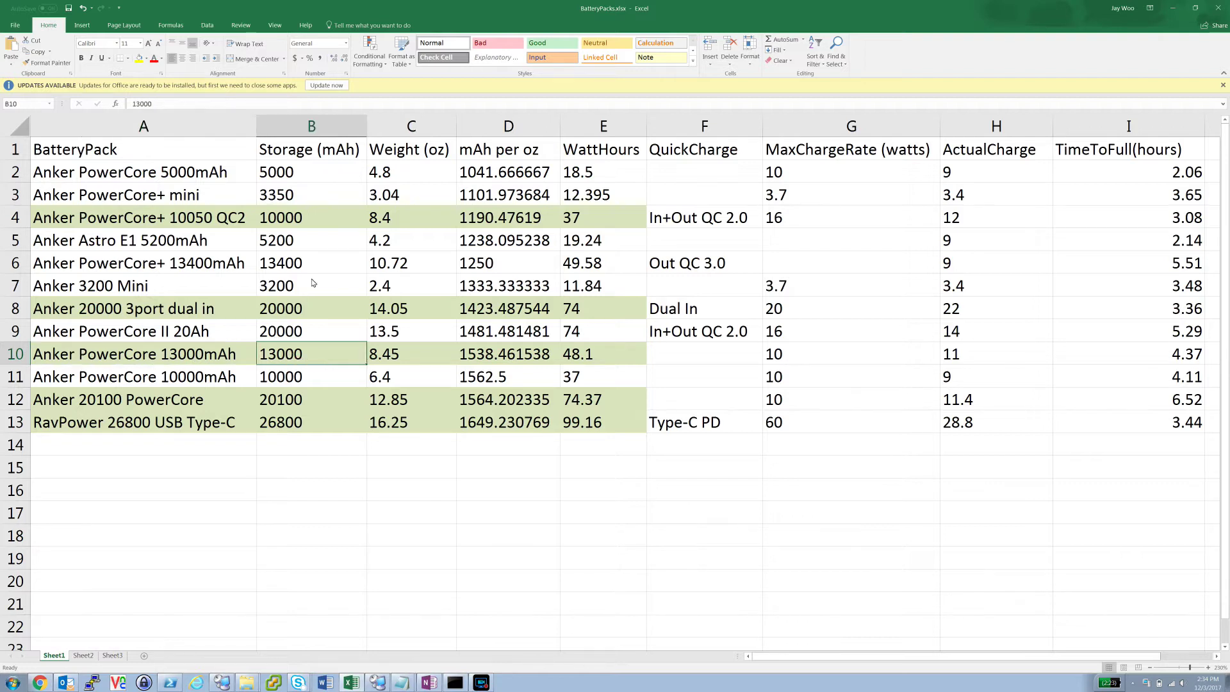
drag(325, 276, 326, 257)
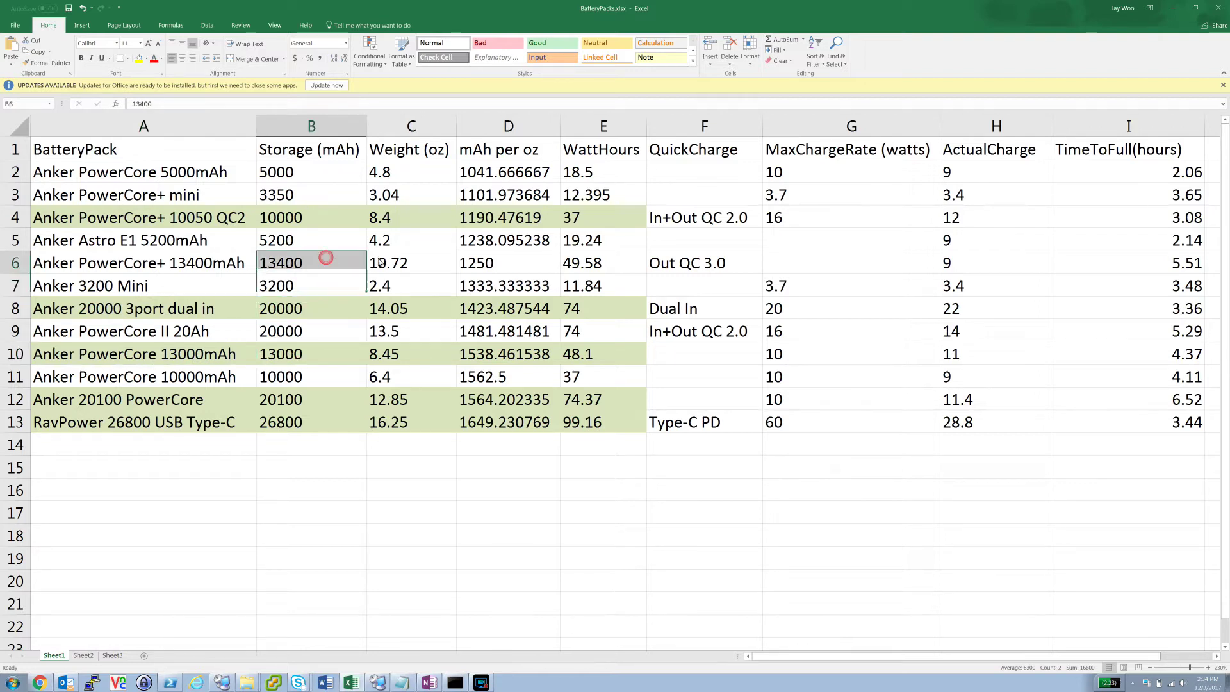
click(486, 264)
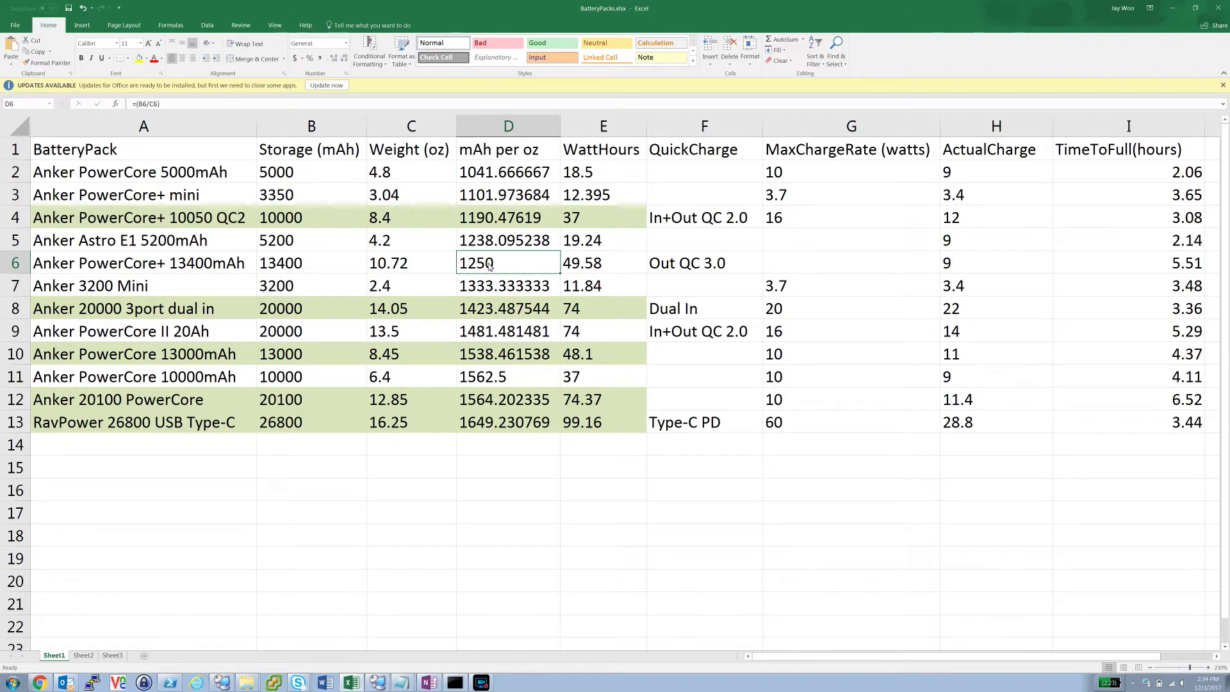
click(487, 356)
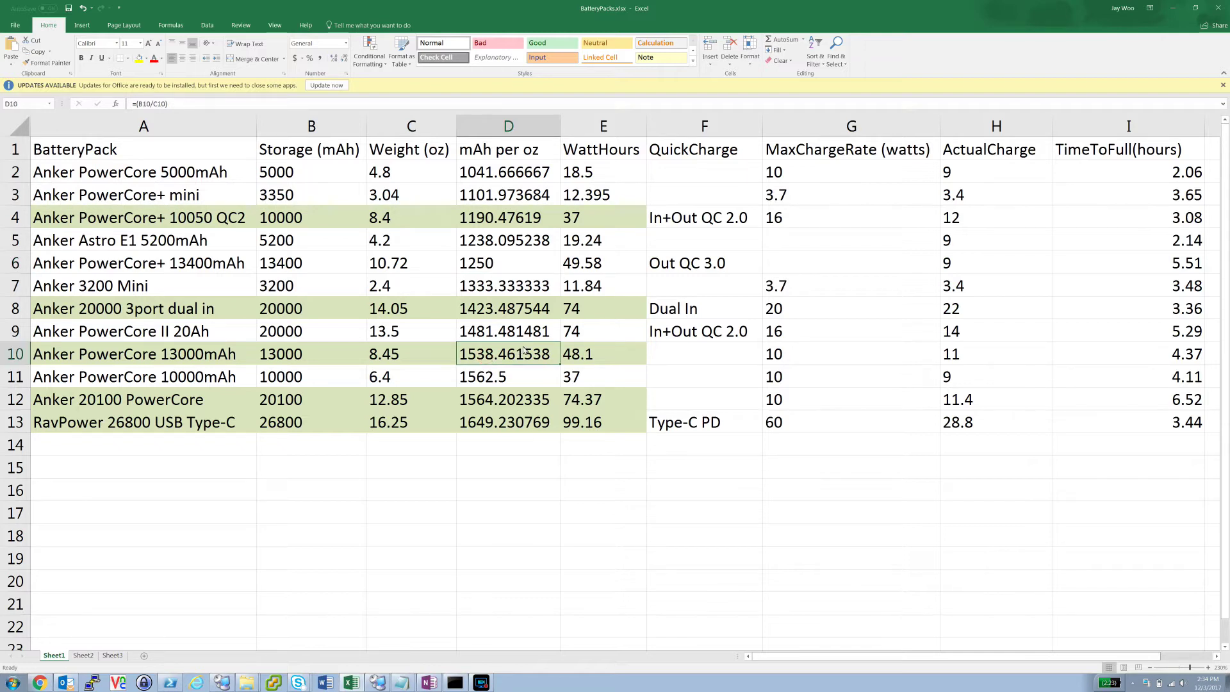
click(664, 268)
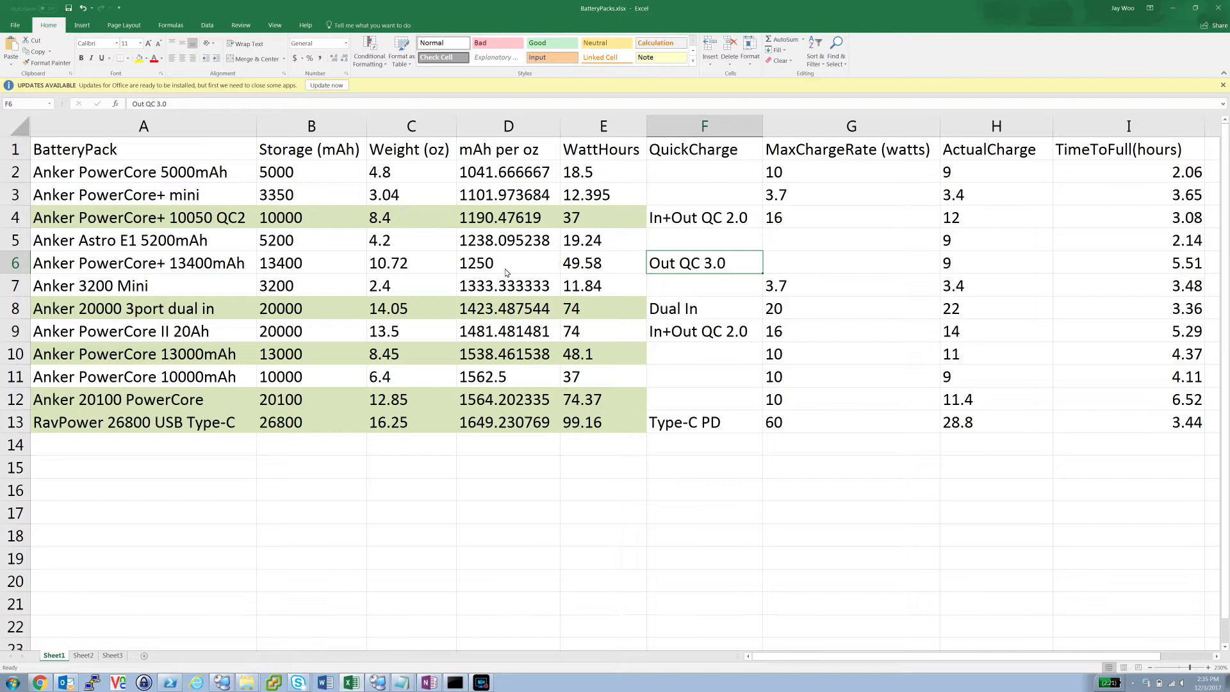
click(895, 271)
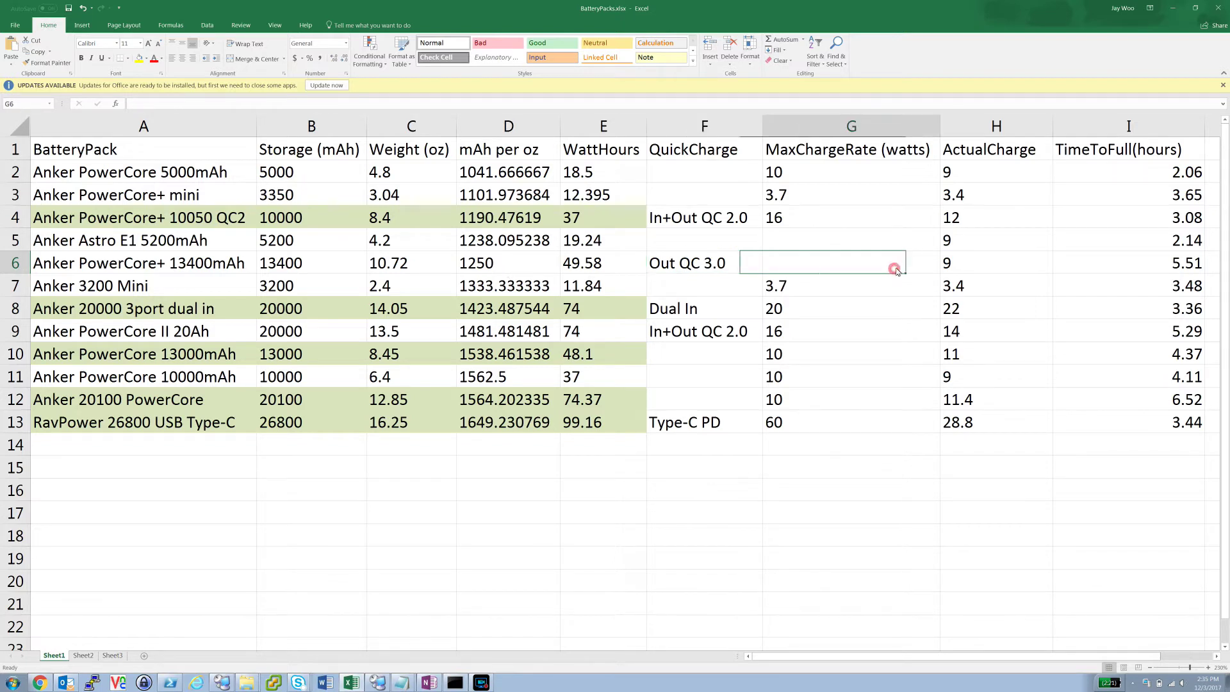
Examine the ActualCharge values across the battery packs, and refer back to the WattHours of the Anker PowerCore 5000mAh
click(962, 202)
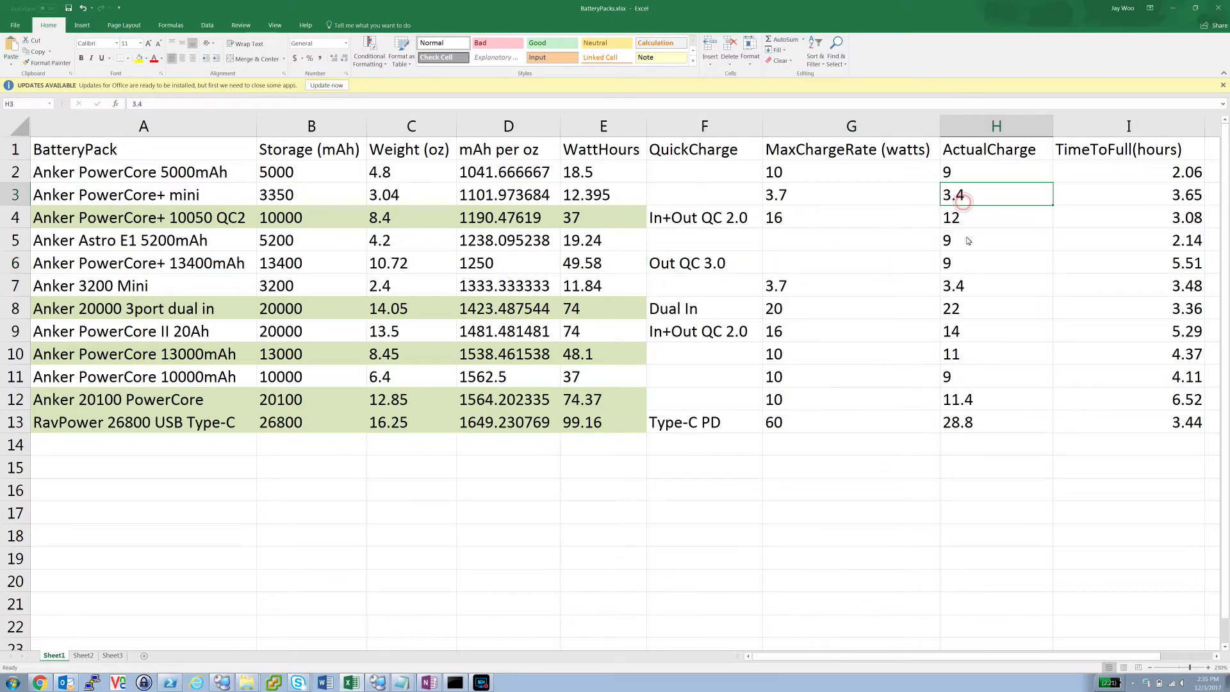
click(970, 317)
click(971, 378)
click(971, 402)
click(968, 379)
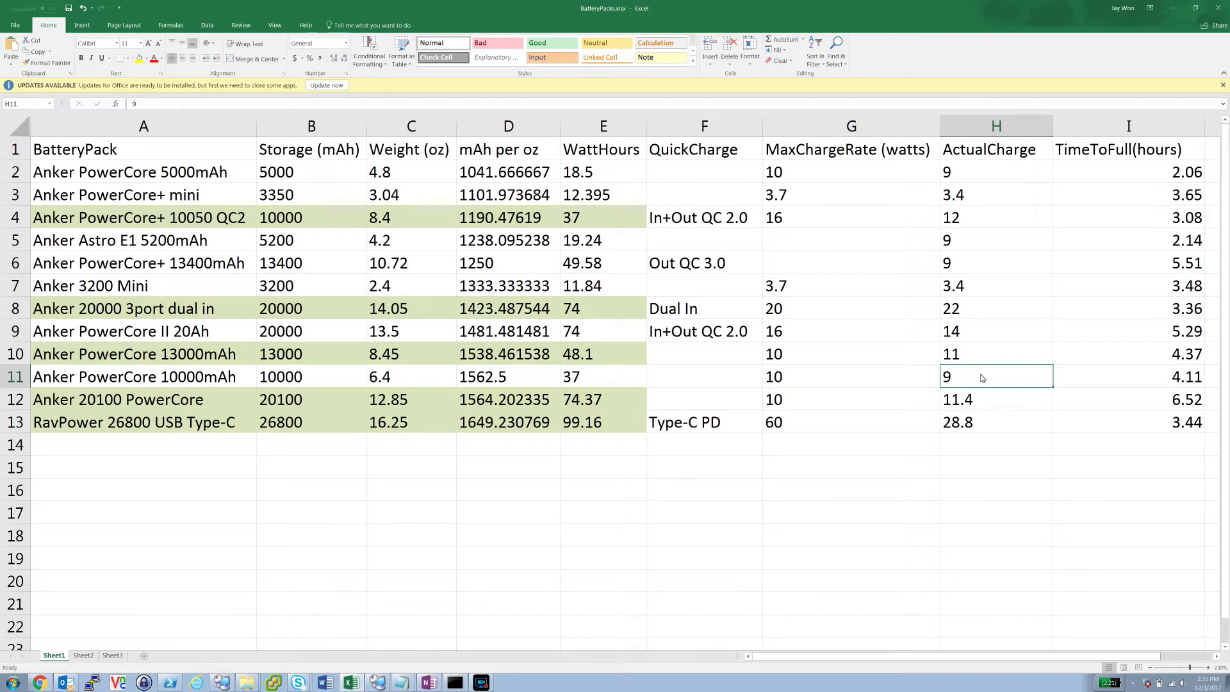
click(981, 360)
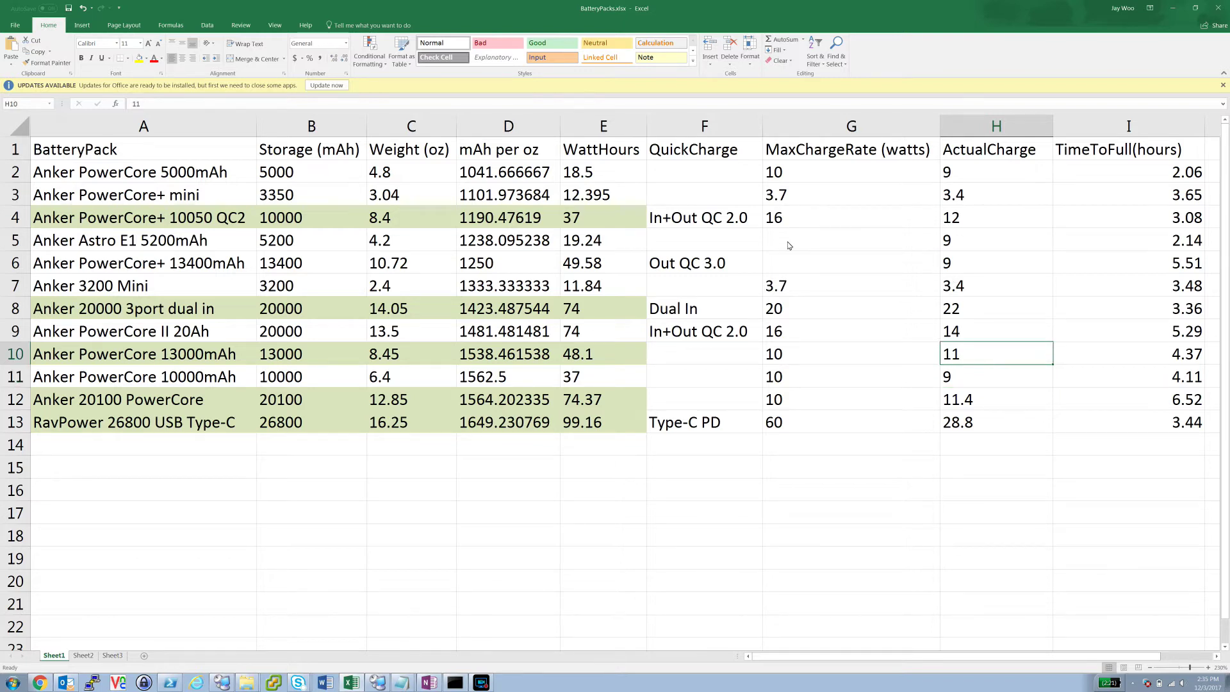
click(602, 170)
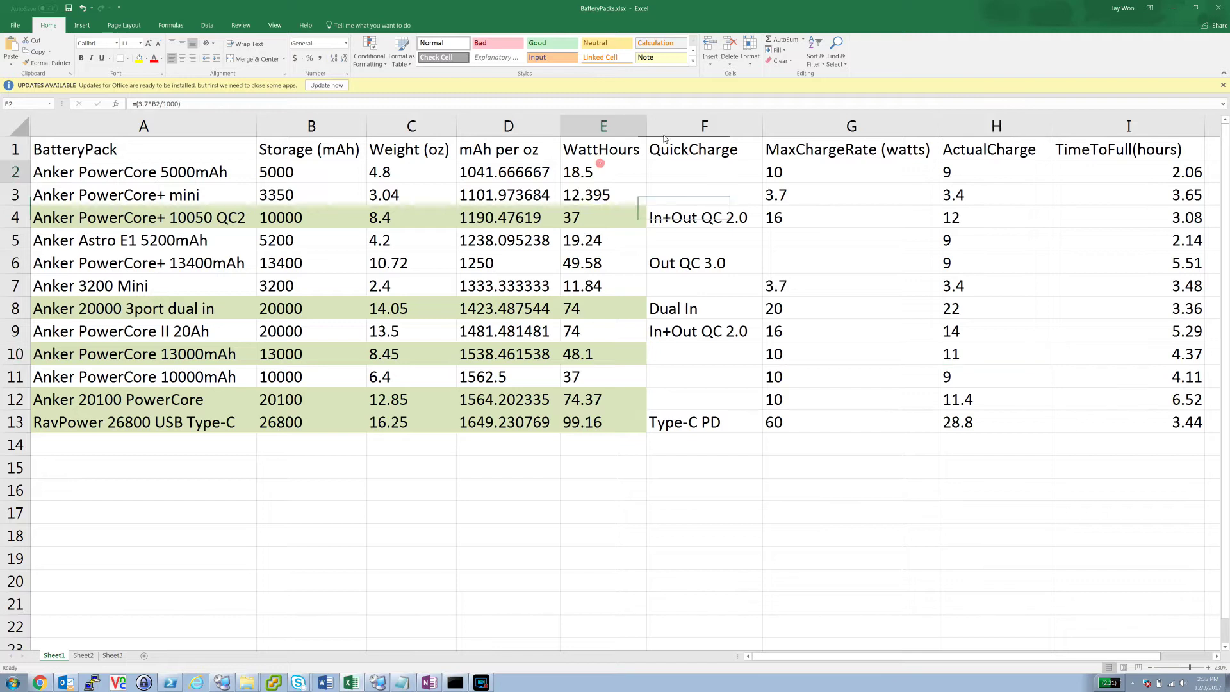
Examine how TimeToFull follows from ActualCharge for the Anker PowerCore 5000mAh, and review the TimeToFull values down to the Anker 20100 PowerCore
click(984, 169)
click(1120, 171)
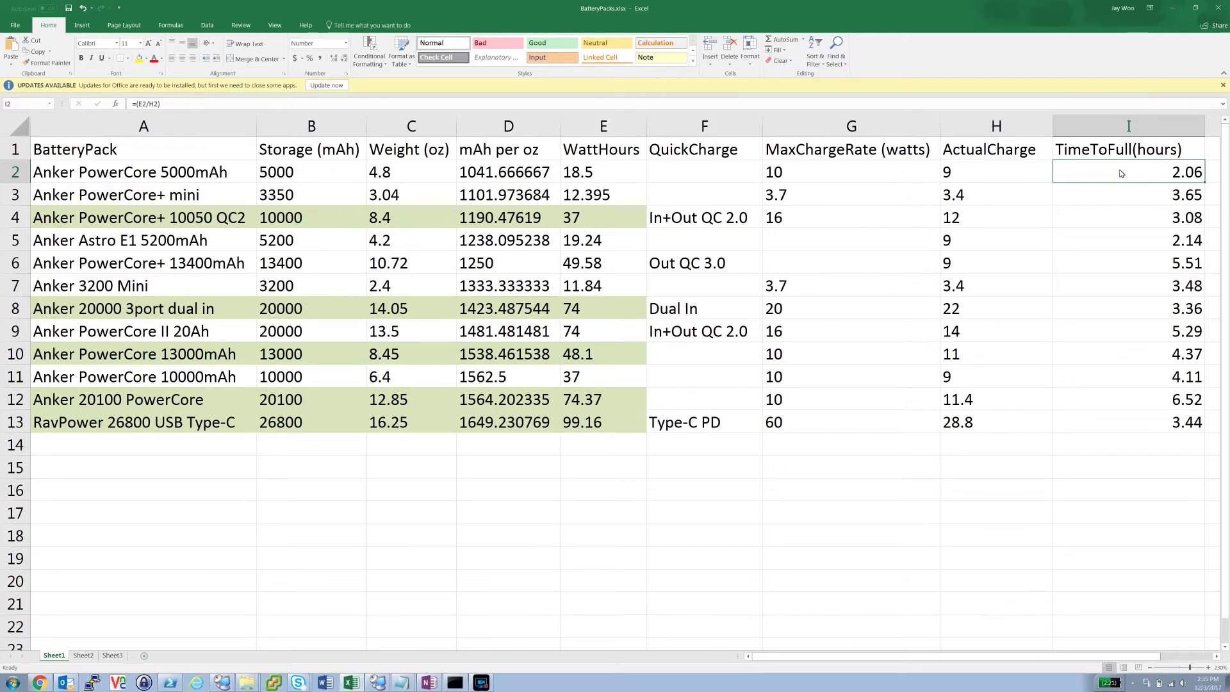
key(Down)
key(Down)
key(Down)
key(Down)
key(Down)
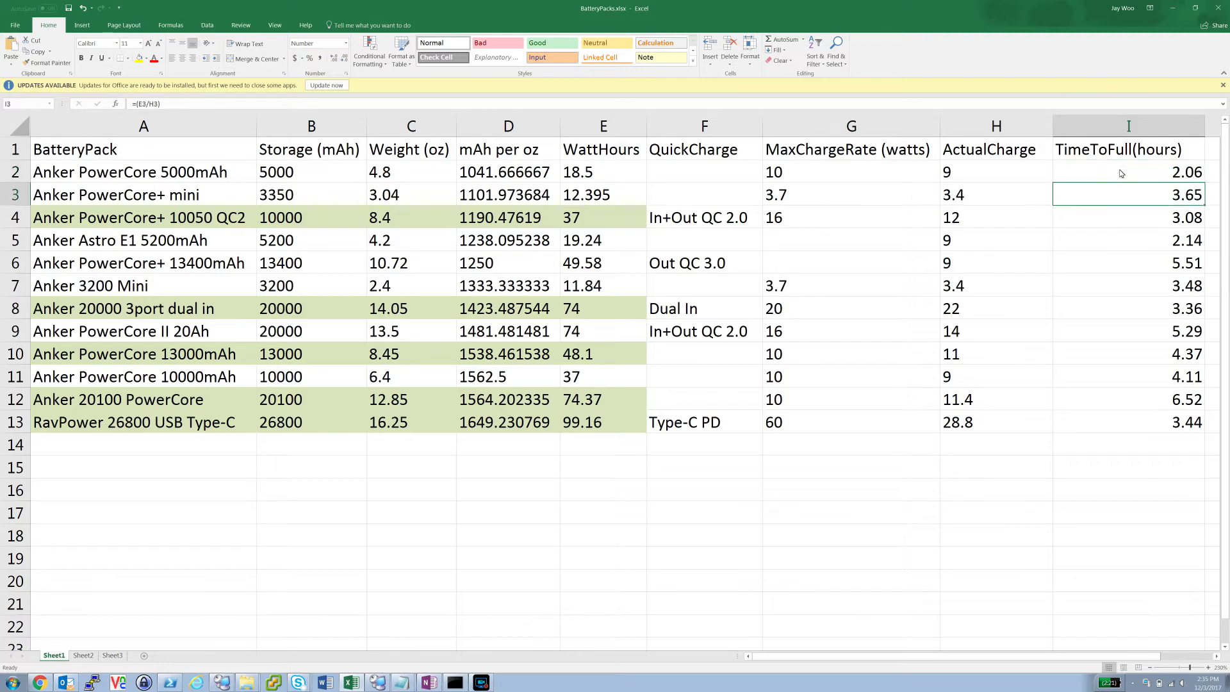
key(Down)
key(Down)
key(Down)
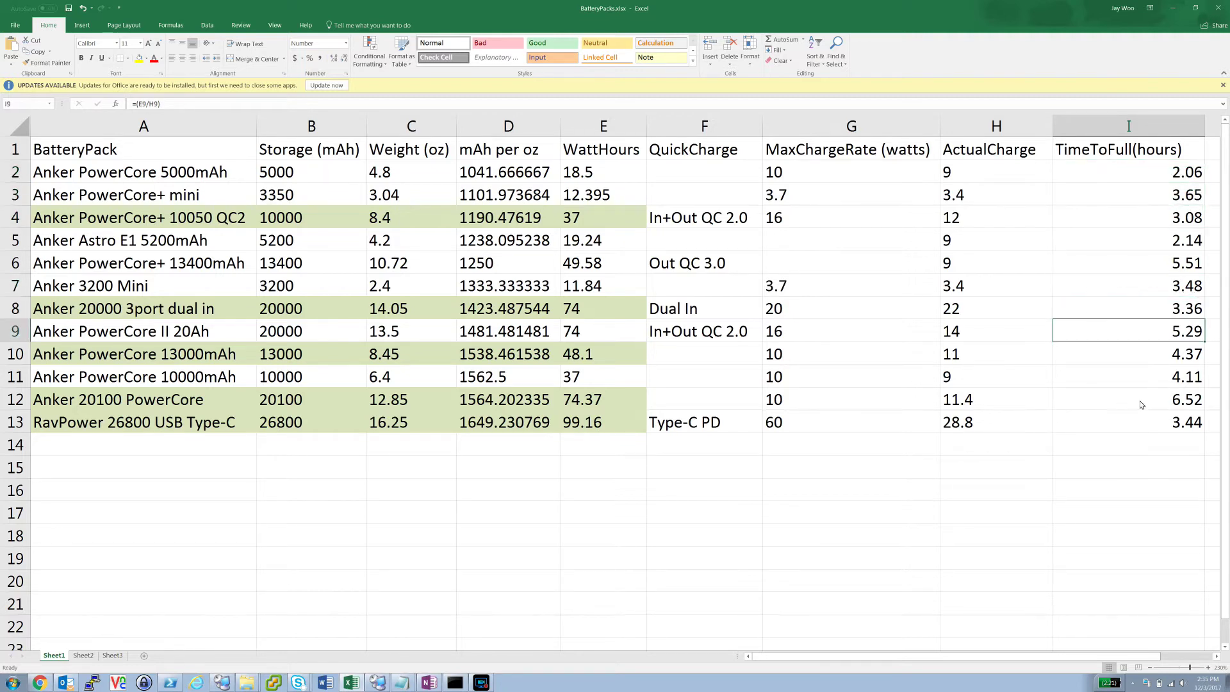
click(1140, 402)
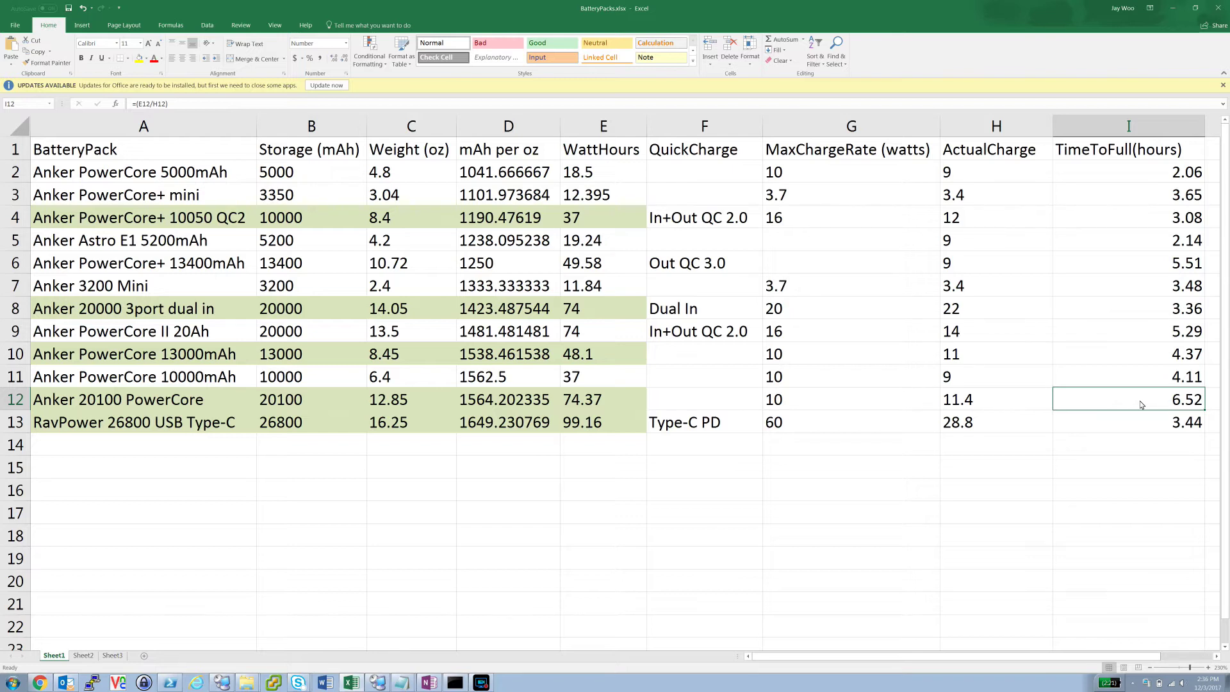
Compare the Anker 20100 PowerCore with the Anker 20000 3port dual in on storage and mAh per oz
click(280, 402)
click(204, 309)
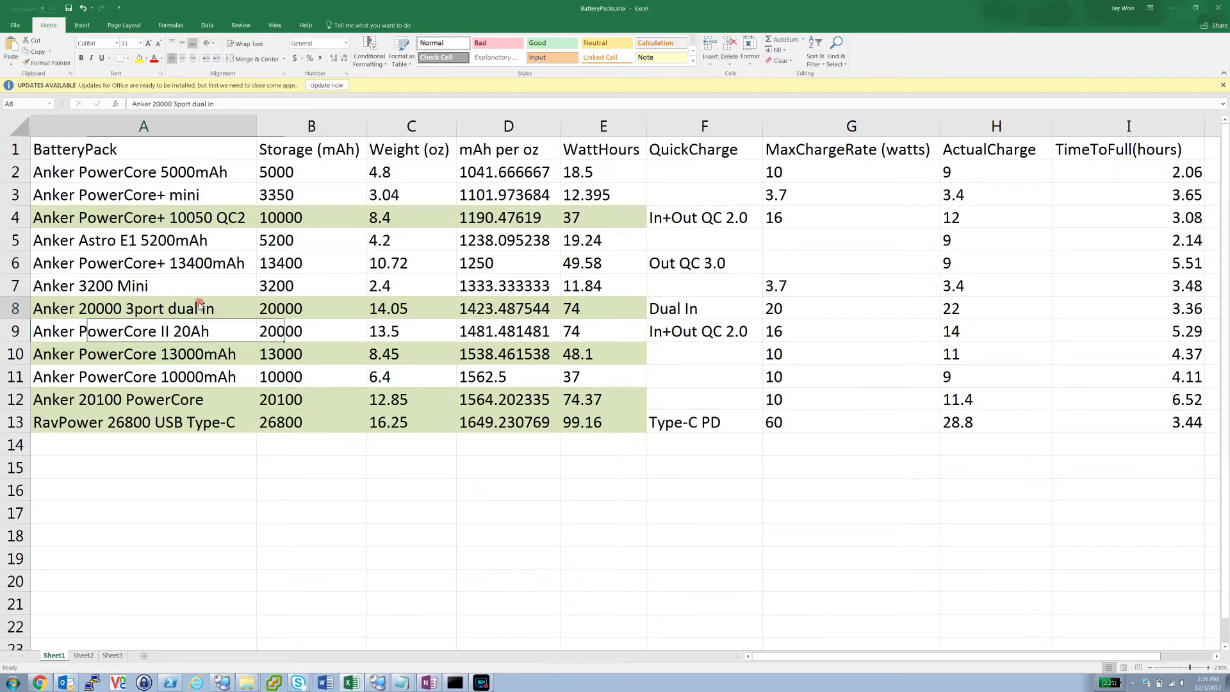
click(292, 313)
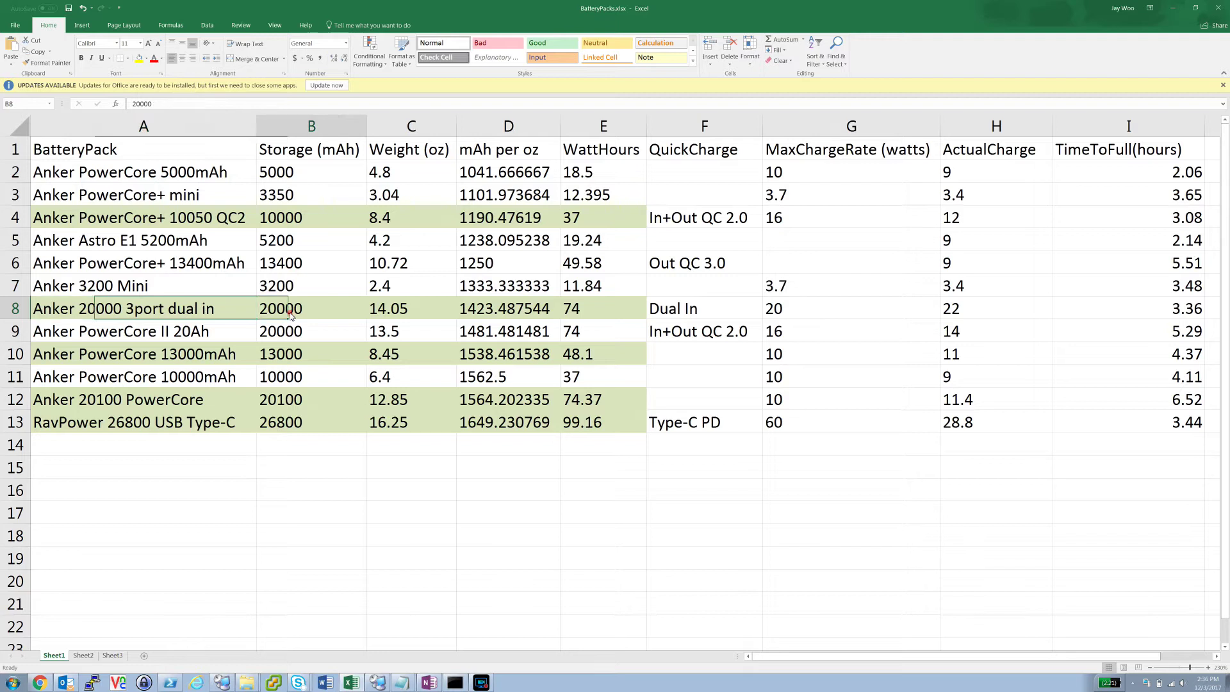
click(284, 401)
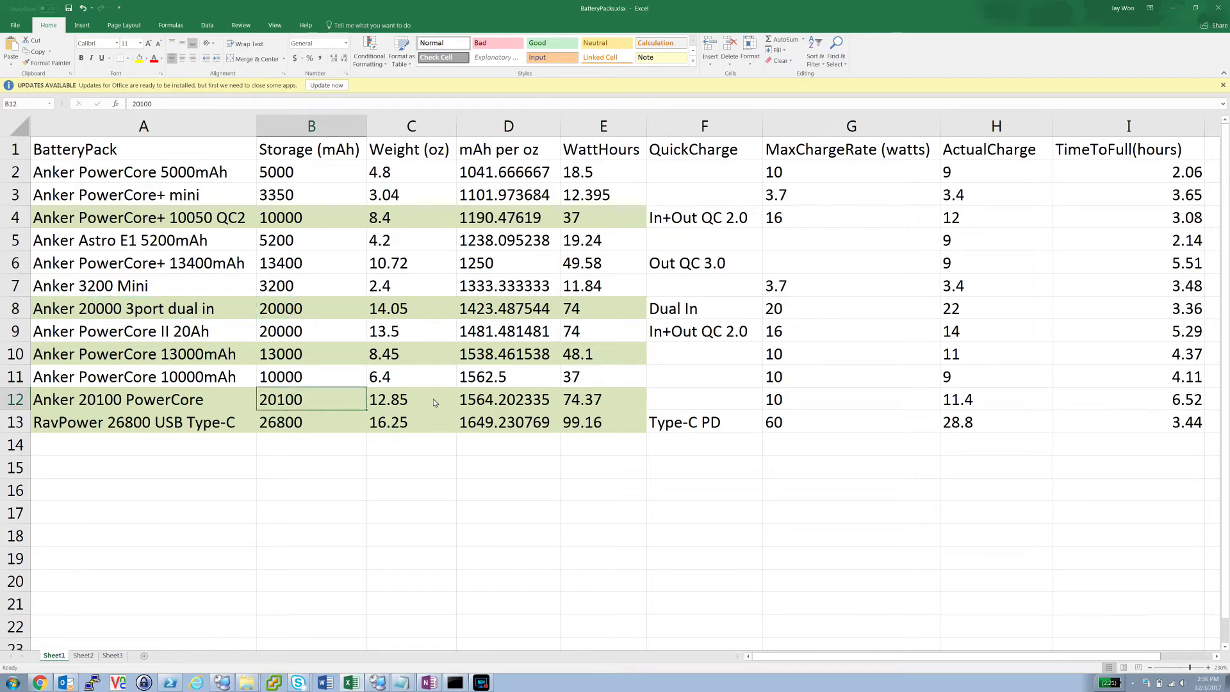
click(487, 403)
click(480, 309)
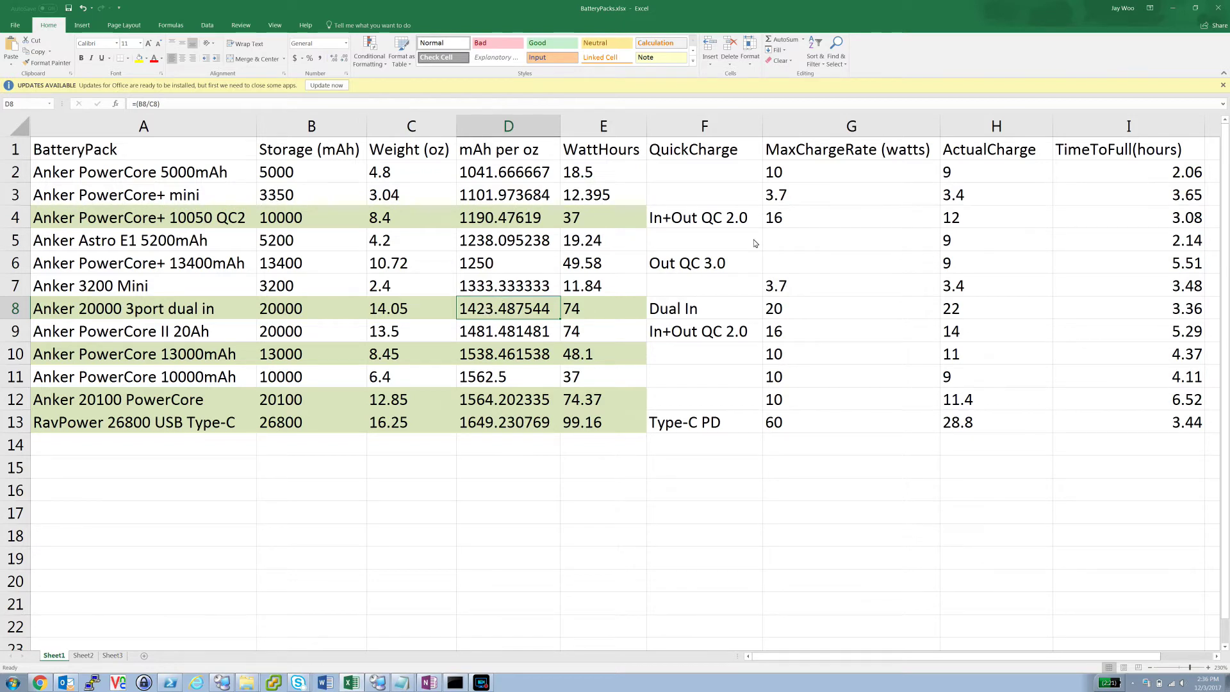
Compare the TimeToFull values of the Anker 20000 3port dual in, Anker 20100 PowerCore and RavPower 26800 USB Type-C
click(1153, 310)
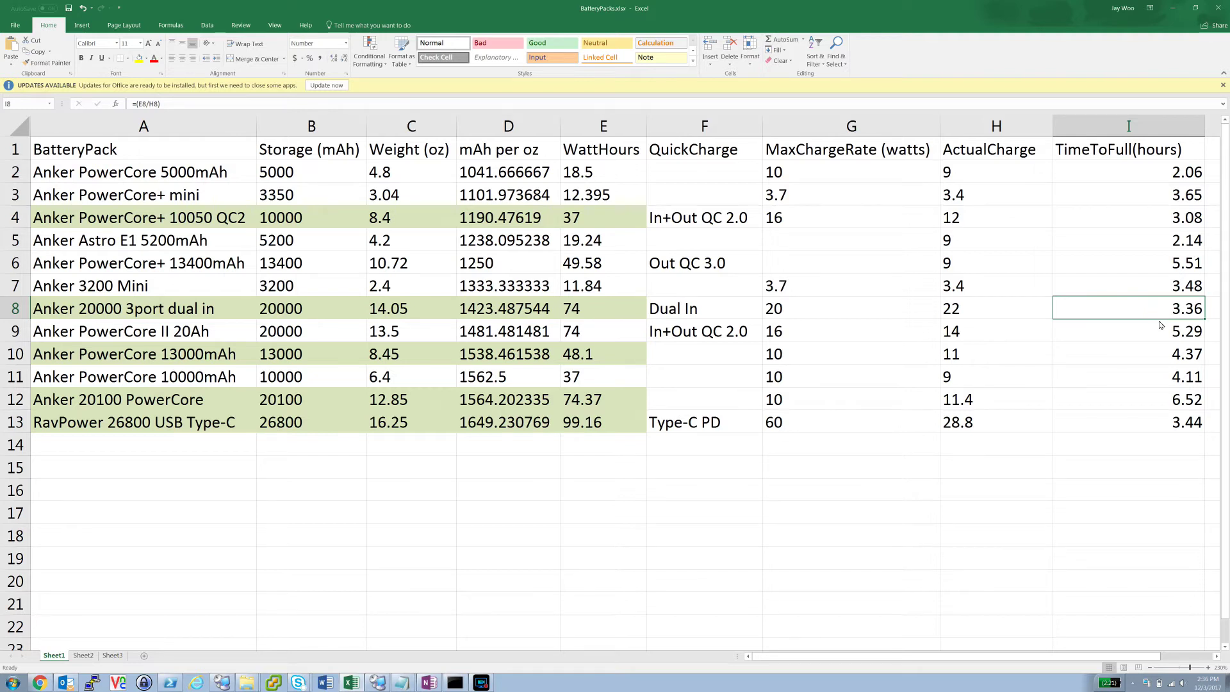
key(Down)
key(Down)
key(Down)
key(Down)
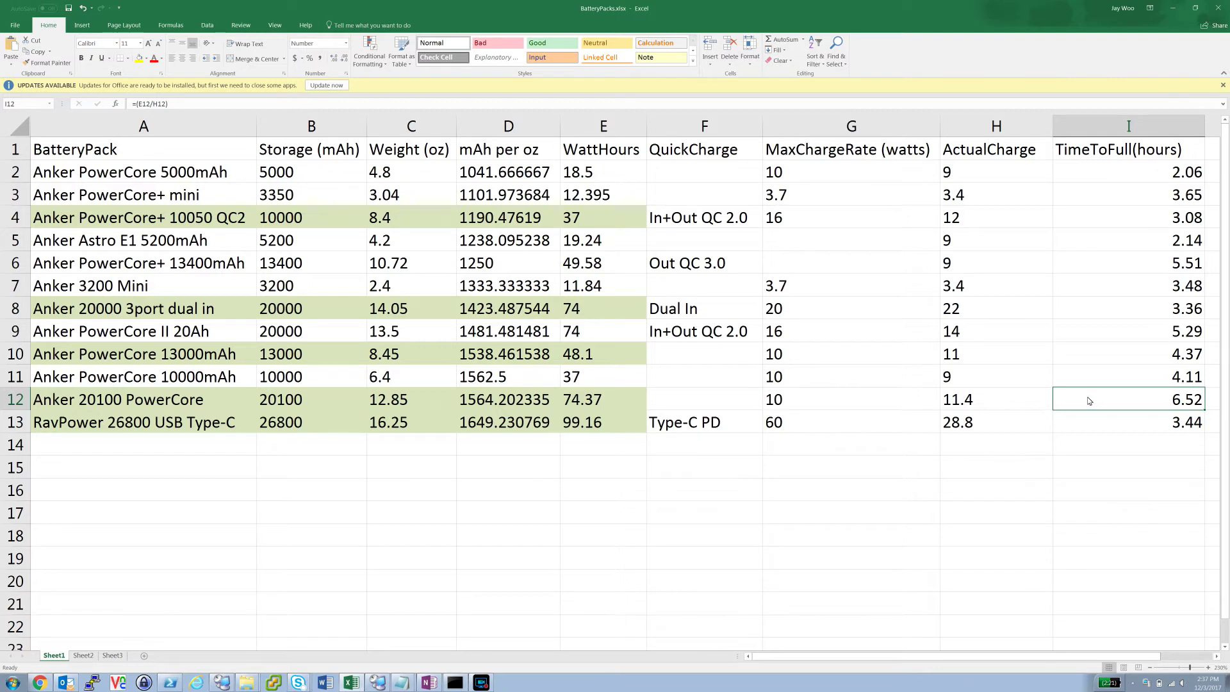
click(1146, 399)
click(1151, 418)
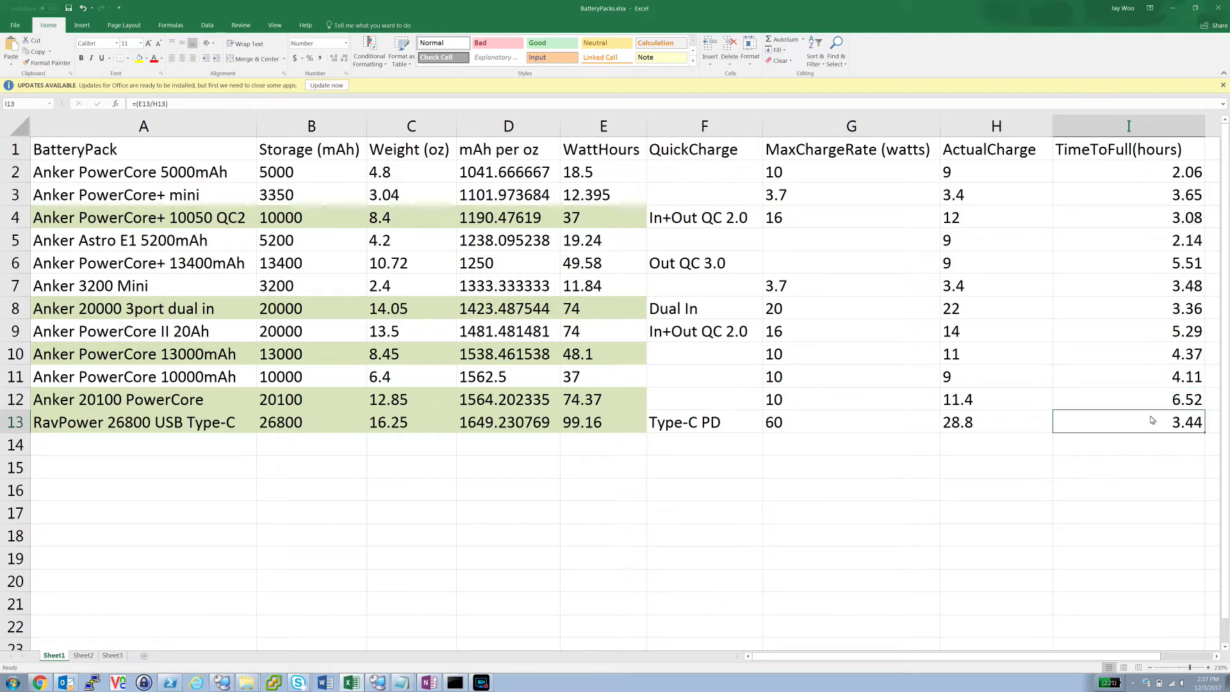
click(1154, 310)
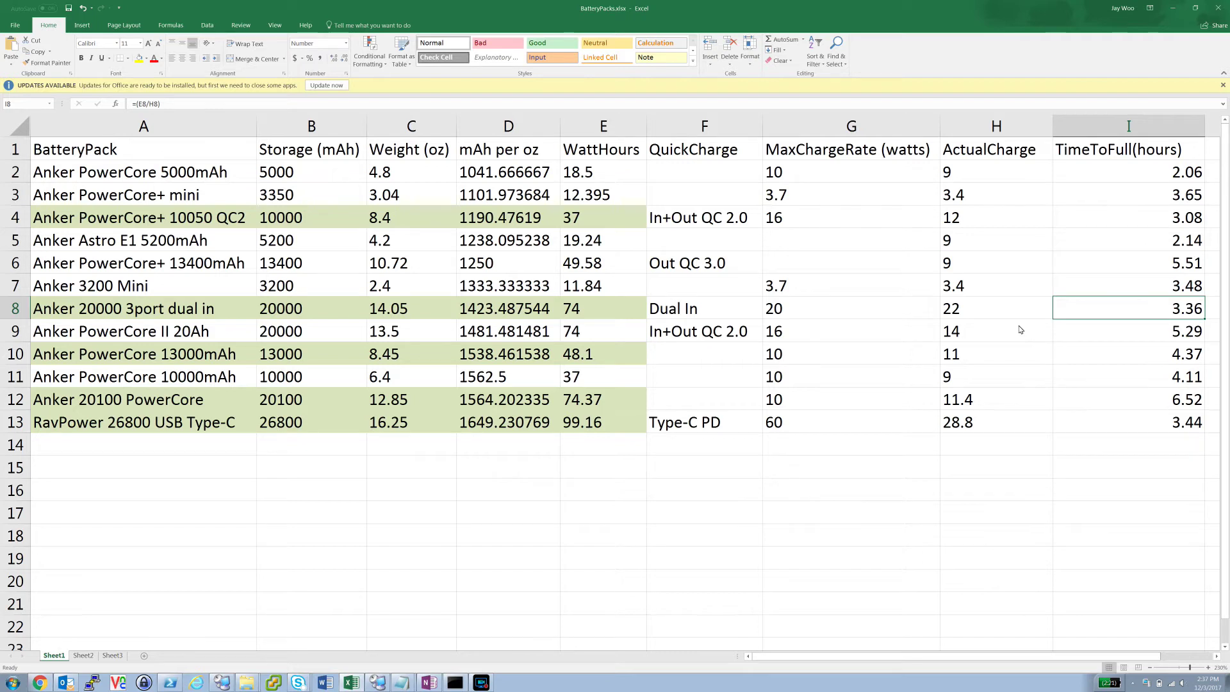
Check the storage of the Anker 20000 3port dual in, and review the whole mAh per oz and Storage columns
click(330, 308)
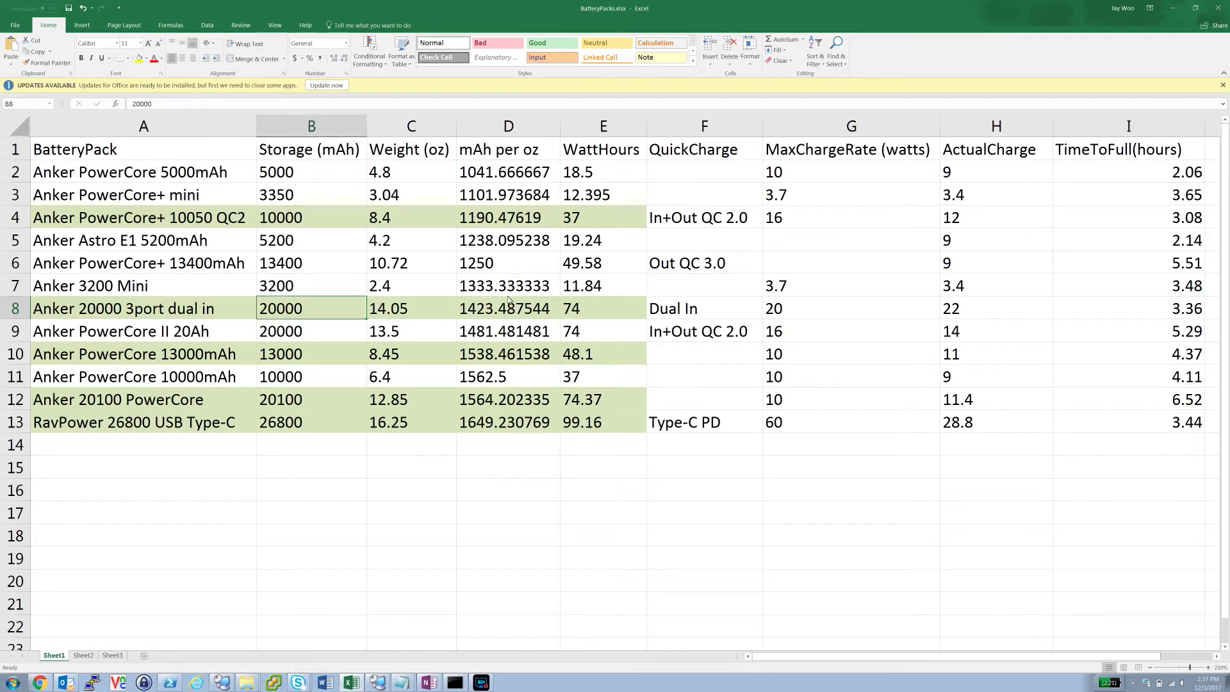
click(506, 123)
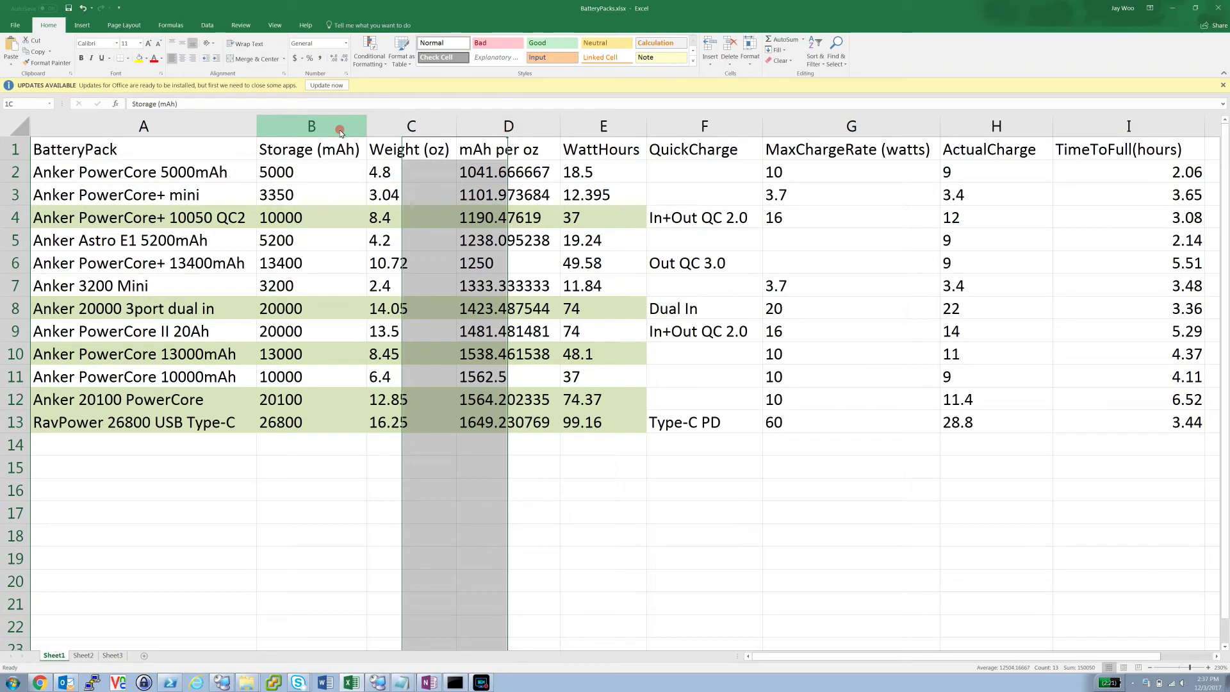
click(340, 132)
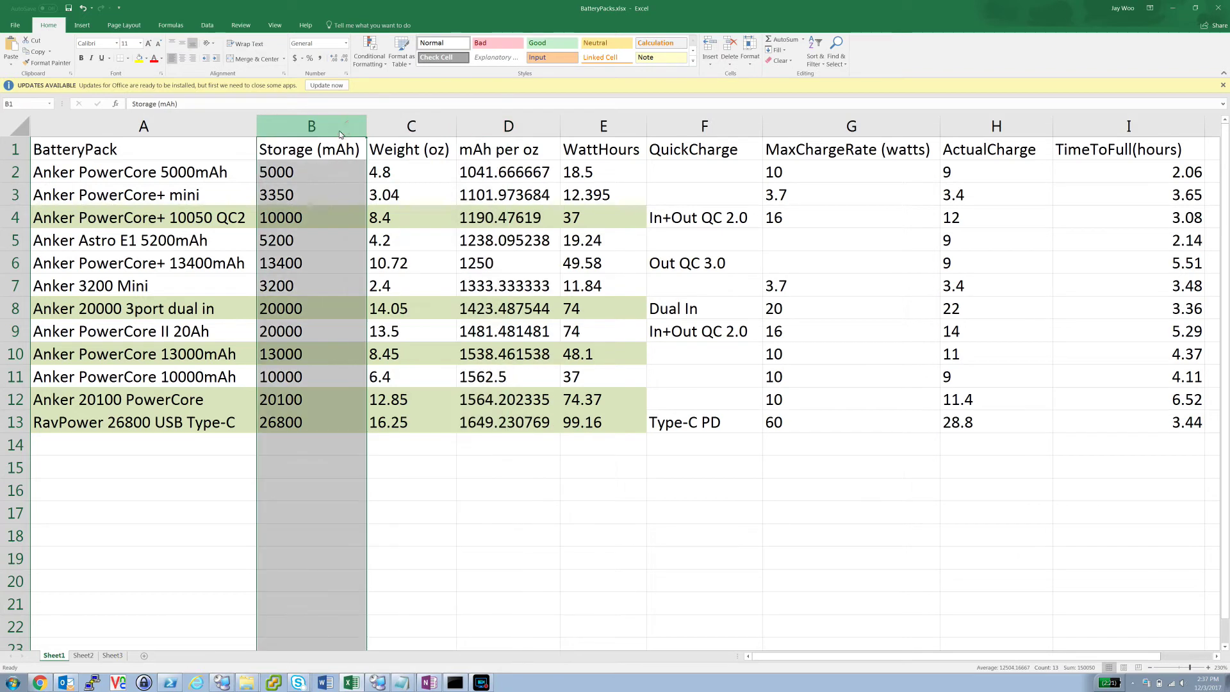
Compare storage and weight of the RavPower 26800 USB Type-C and Anker 20100 PowerCore, and check the Anker 20000 3port dual in's weight
click(300, 423)
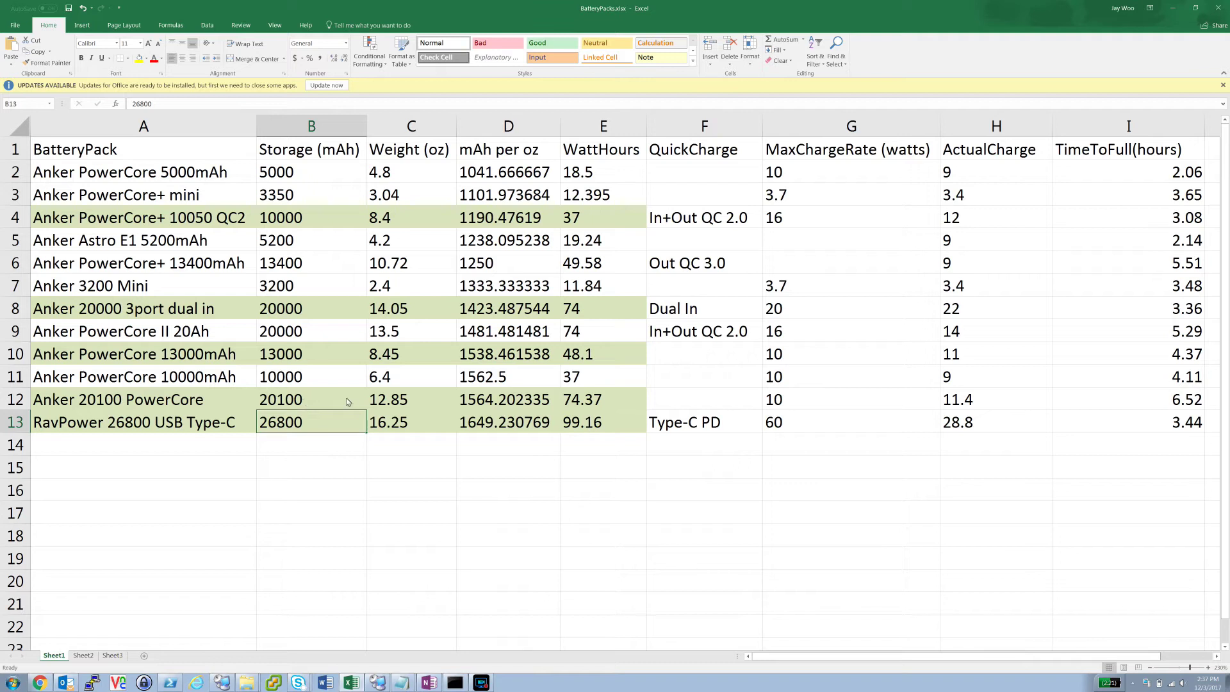
click(385, 424)
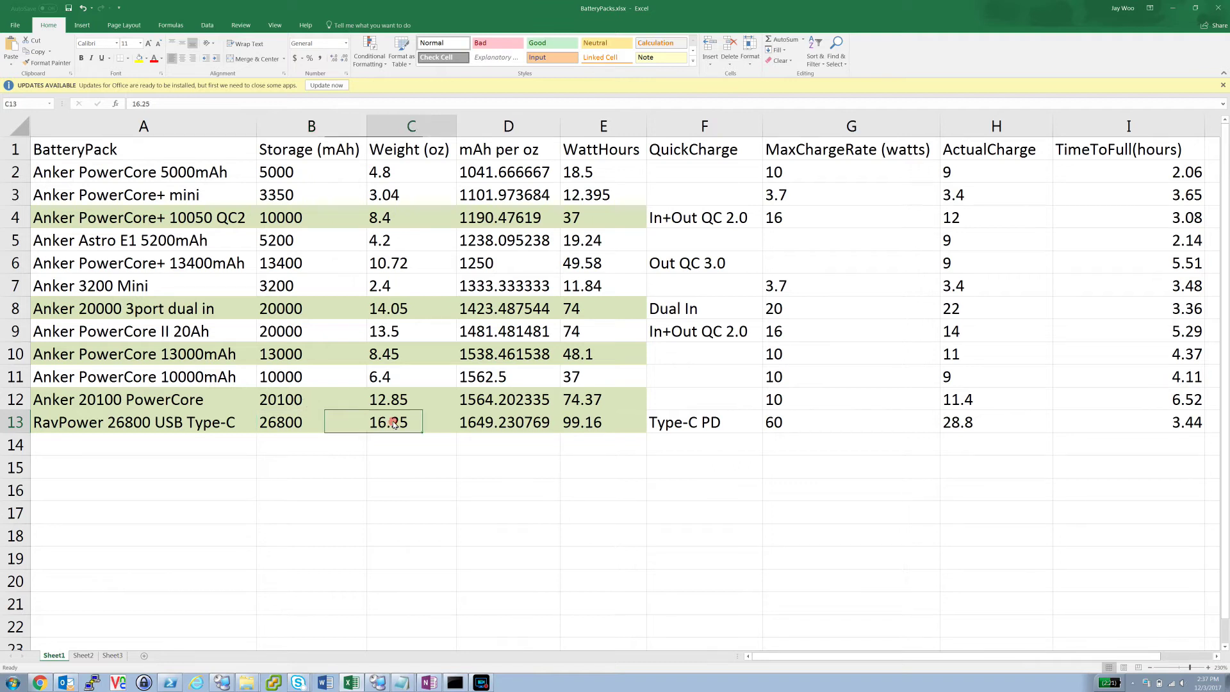
click(352, 400)
click(404, 401)
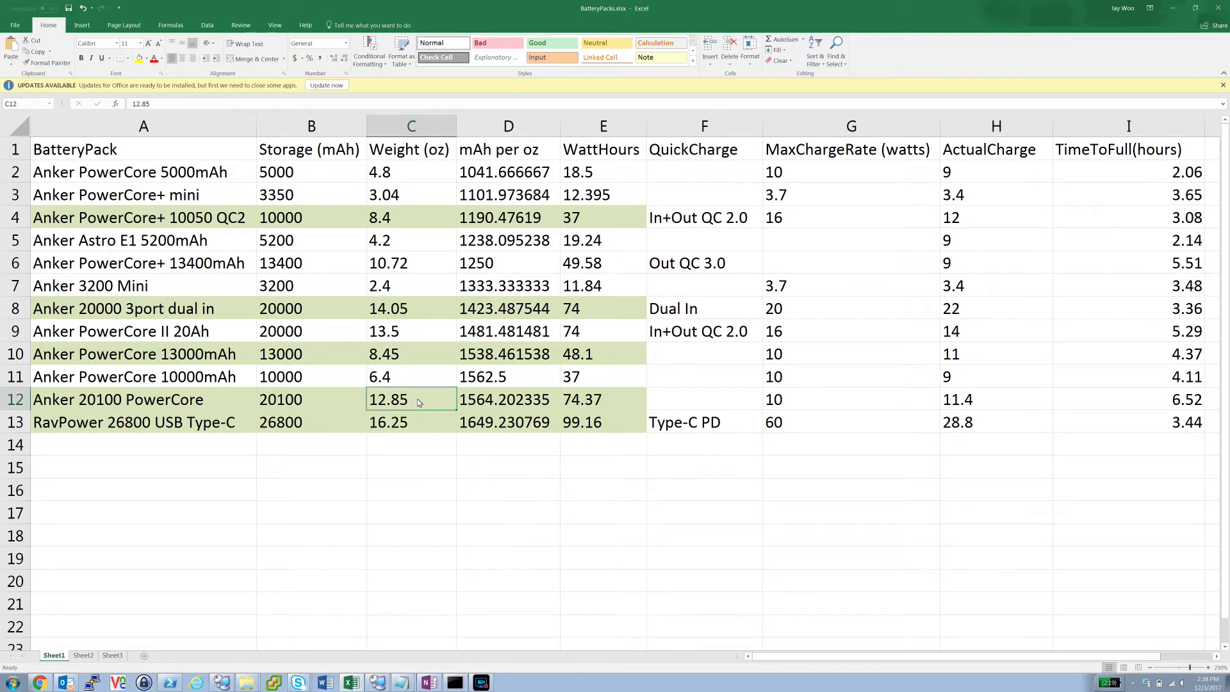
click(422, 309)
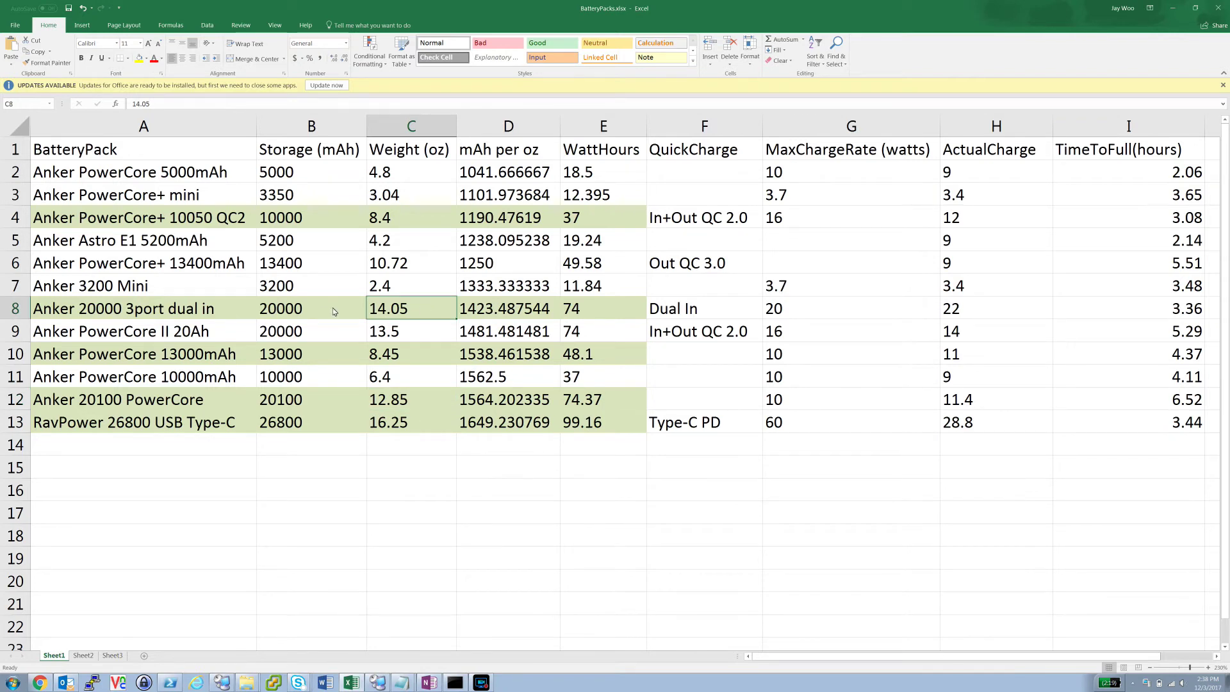
Weigh the Anker 20000 3port dual in's TimeToFull against its weight, compare that weight with the 20100 and RavPower packs, and return to cell A1
click(1108, 304)
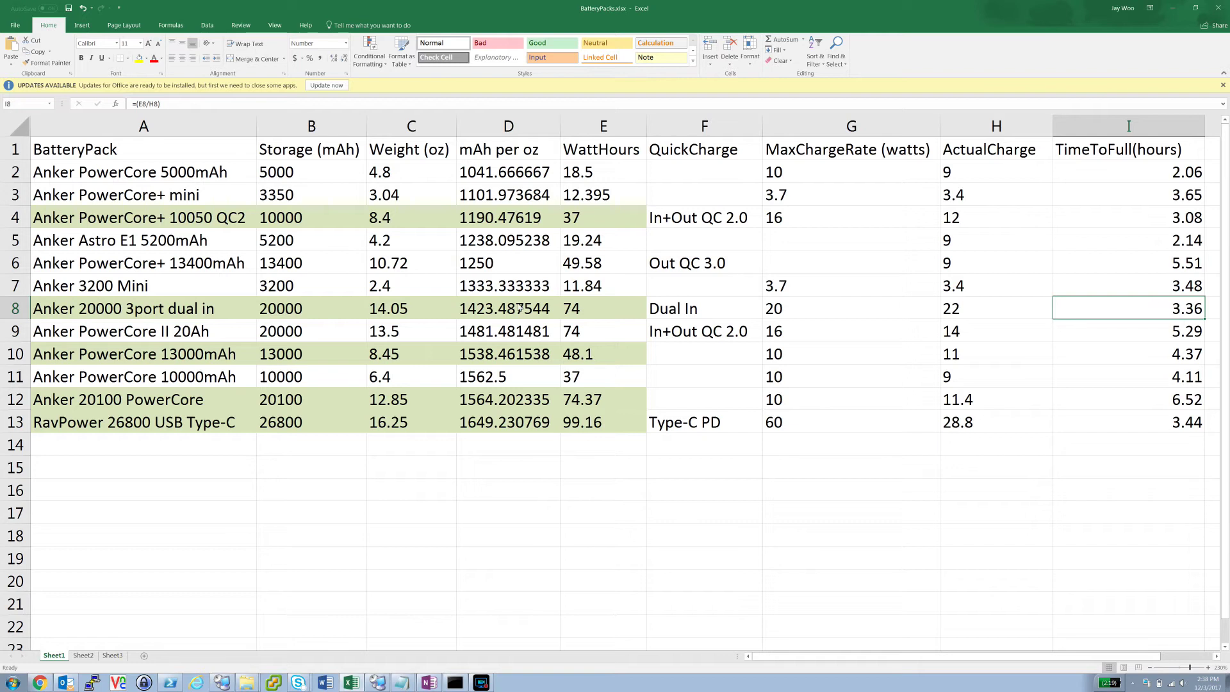
click(386, 309)
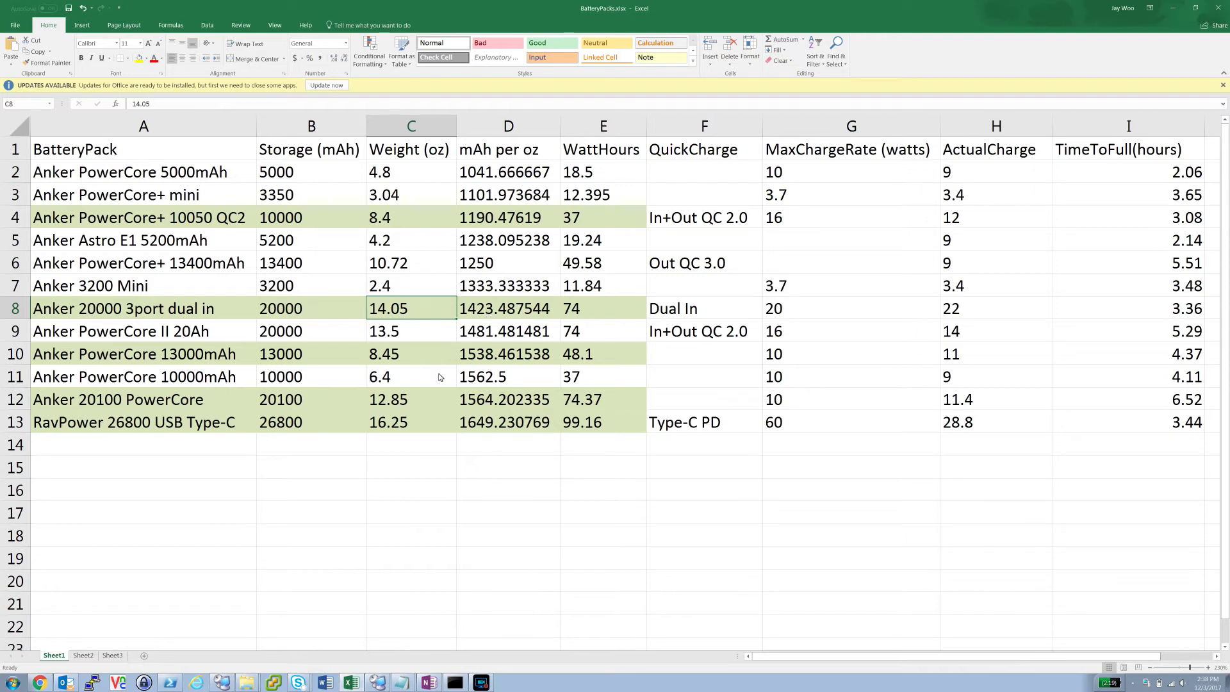
click(422, 400)
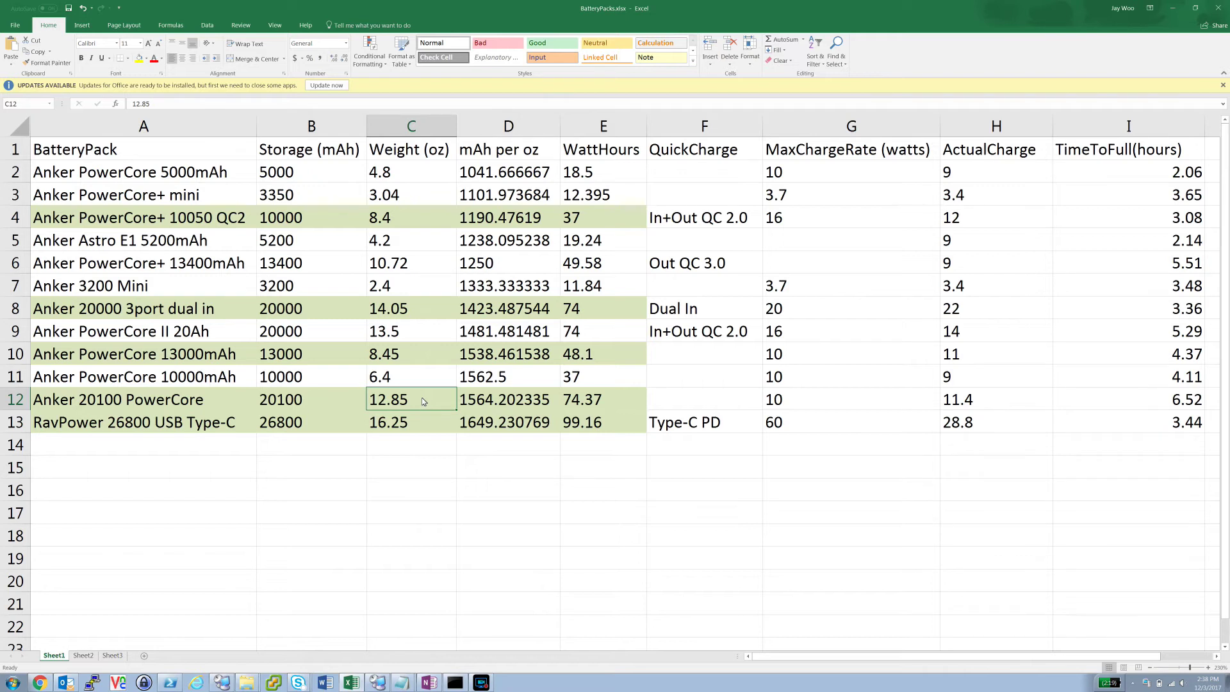
click(429, 310)
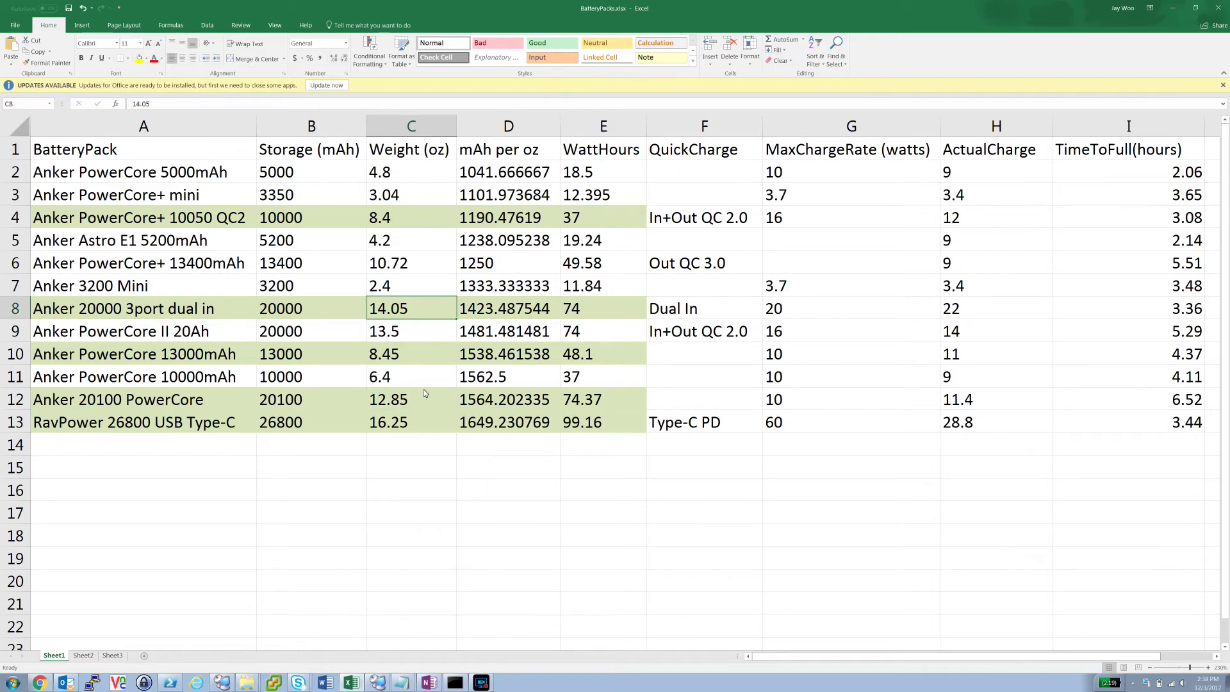
click(418, 424)
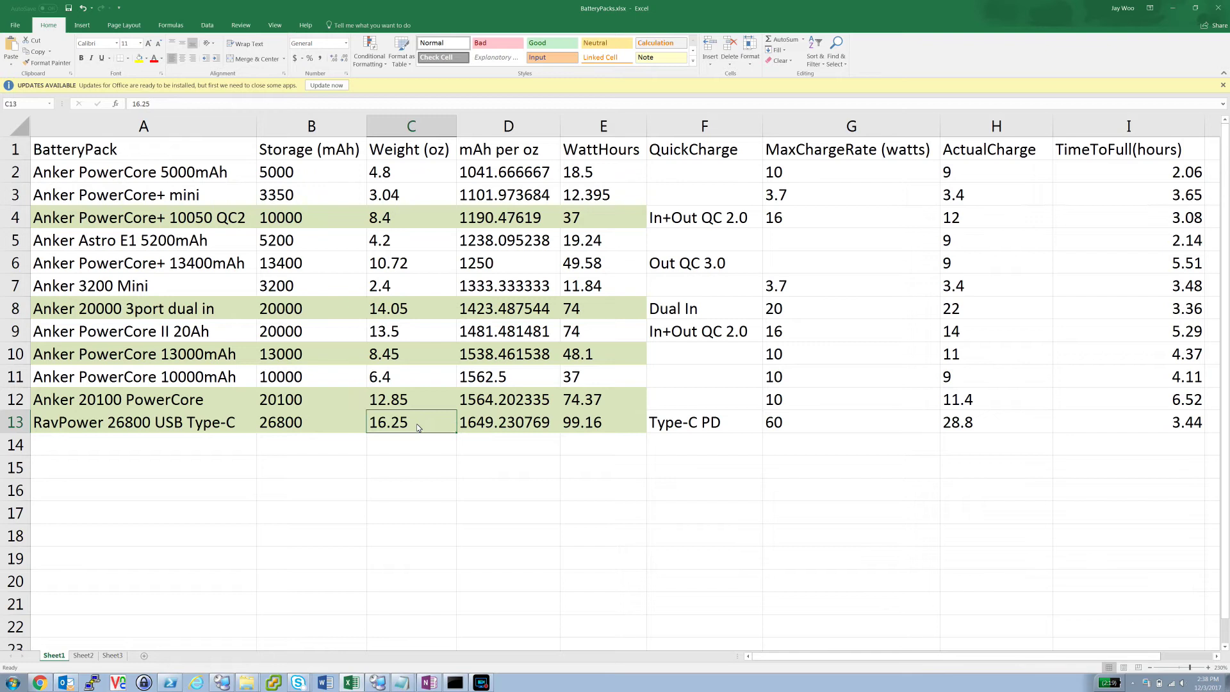
click(438, 474)
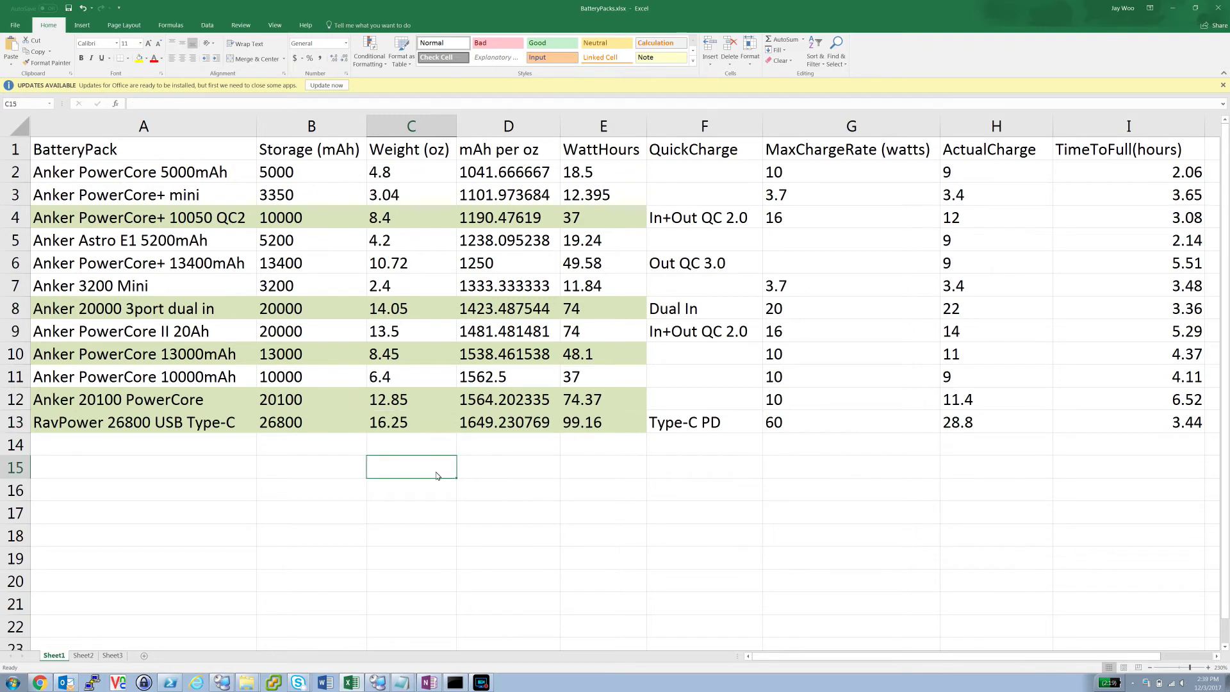
key(ctrl+Home)
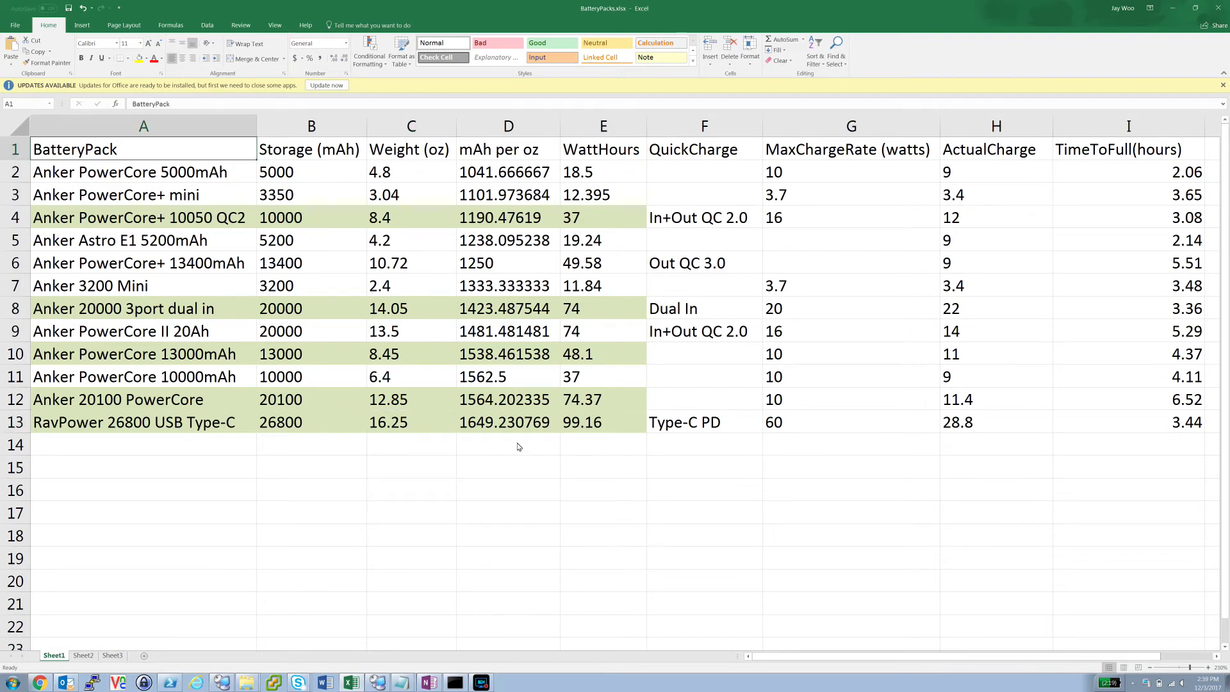